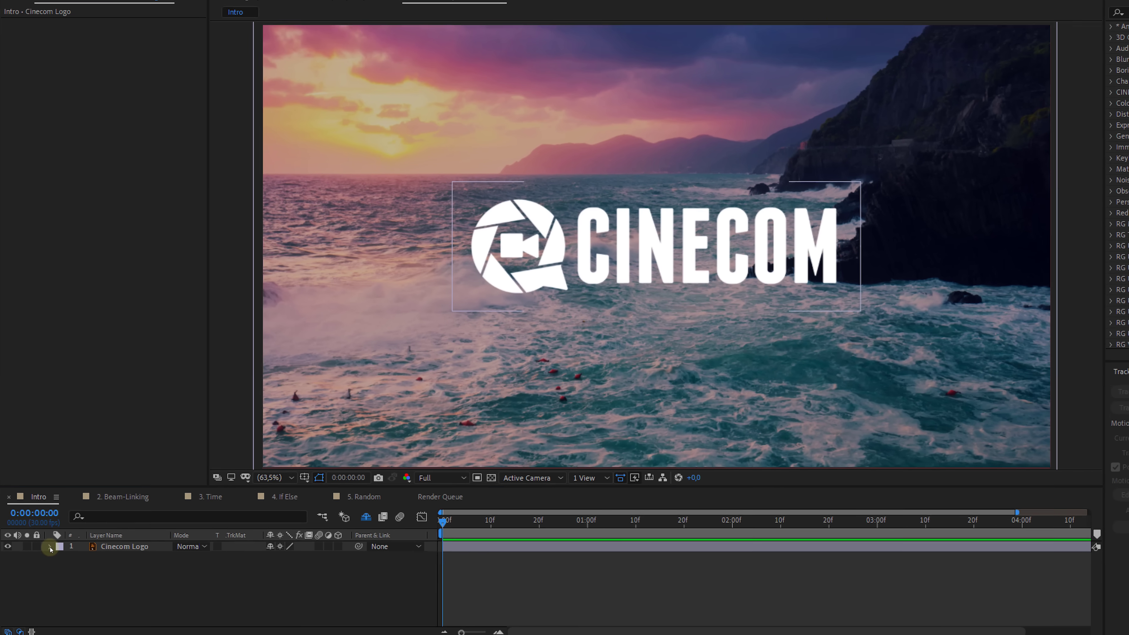
Add a wiggle expression to the Cinecom Logo's Position so it jitters randomly
left_click(58, 563)
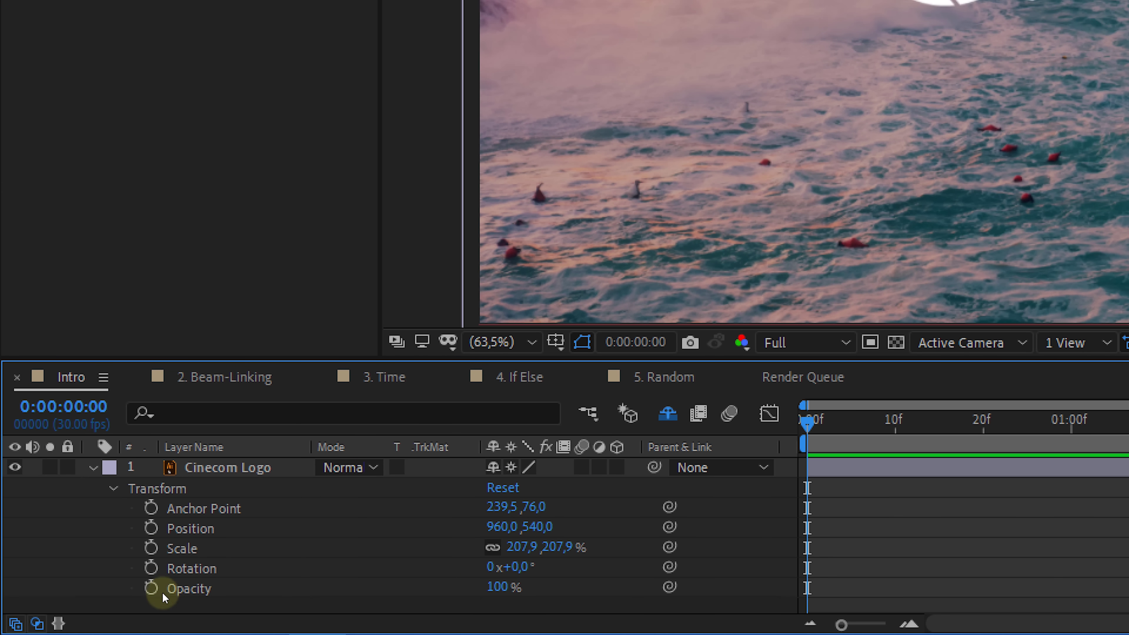
left_click(151, 528, "alt")
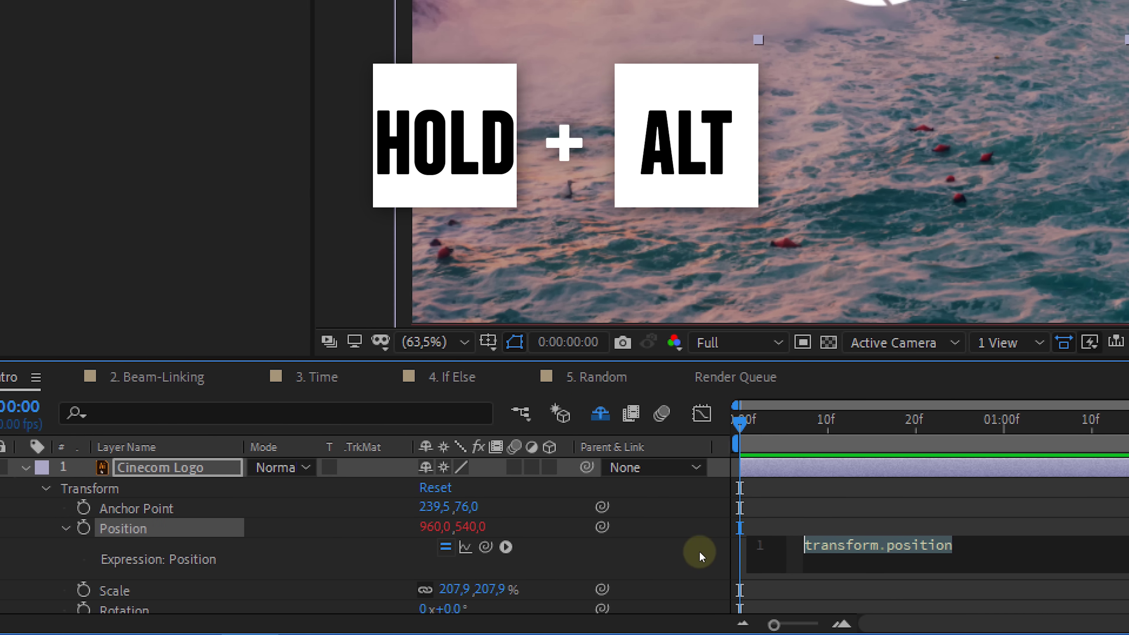
type("wigg")
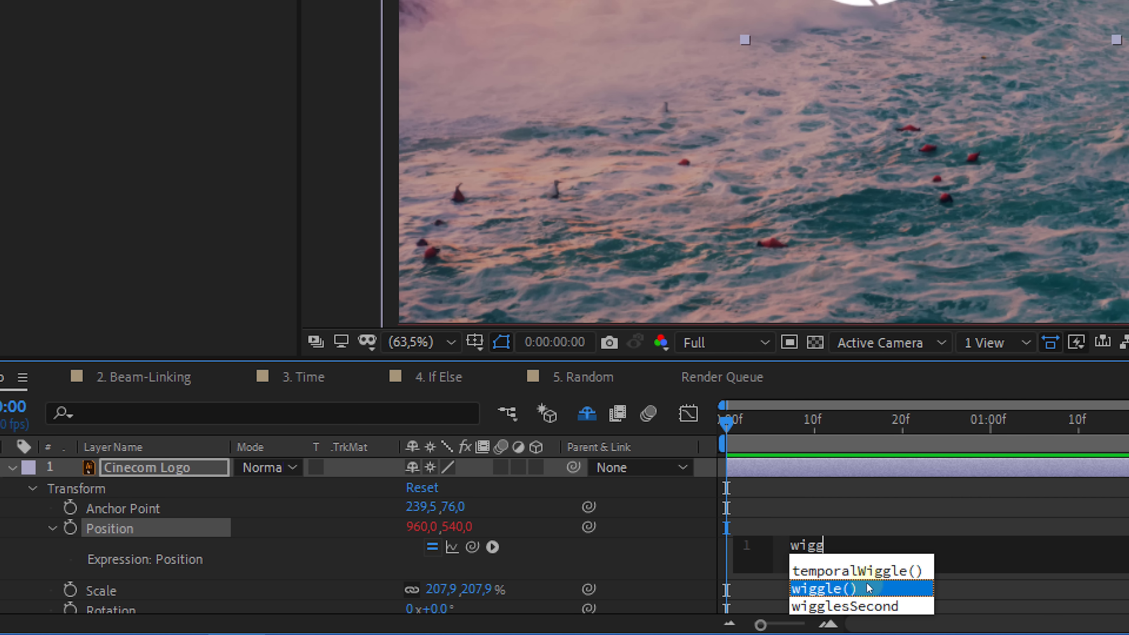
left_click(835, 590)
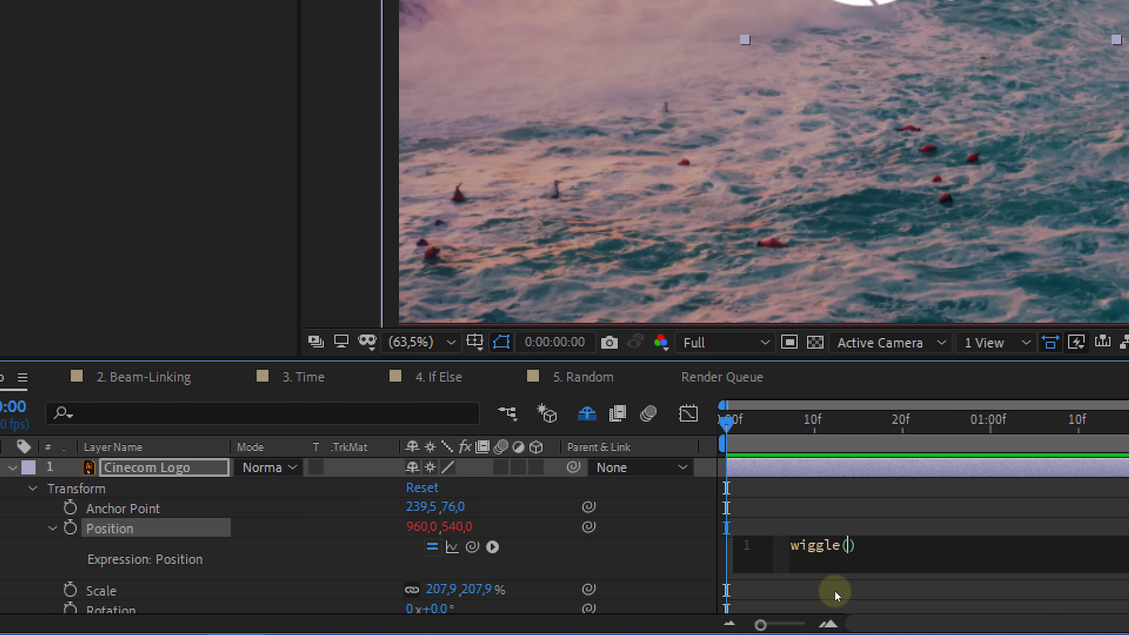
type("2,3")
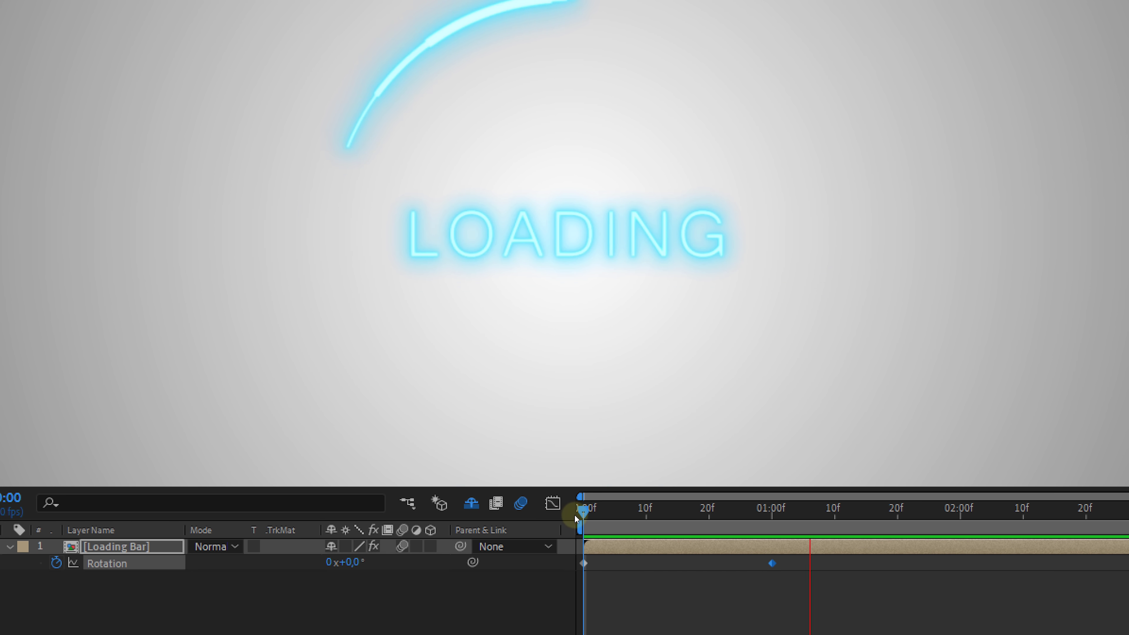
Add a loopOut() expression to the Loading Bar's Rotation and preview the loop
left_click(88, 571)
left_click(56, 562, "alt")
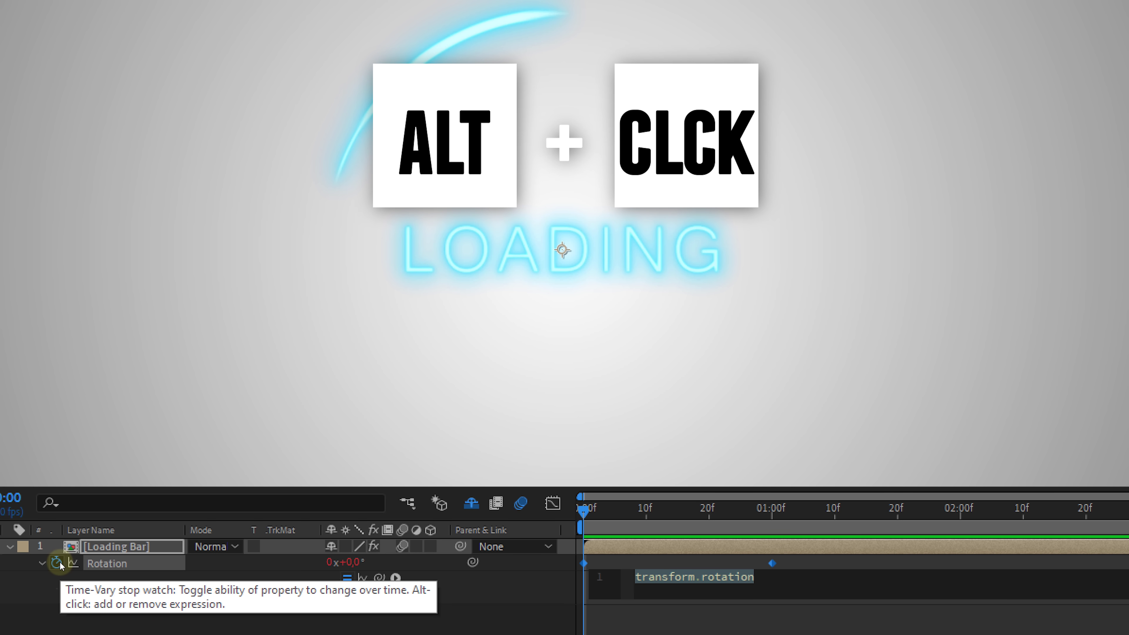
type("loopOu")
key("Return")
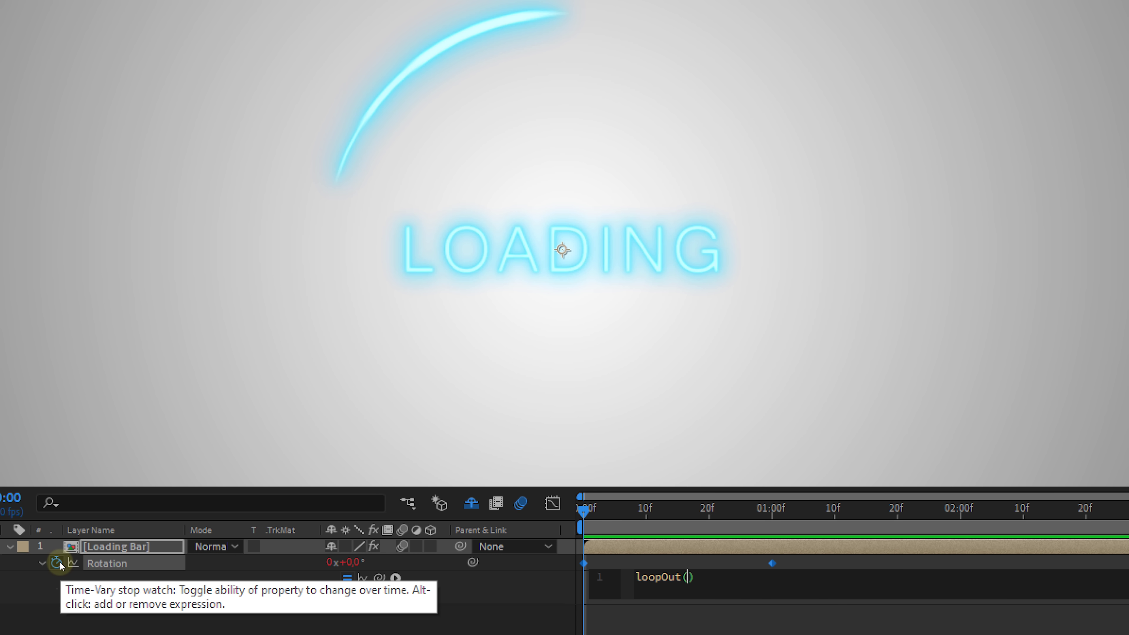
left_click(287, 622)
key("space")
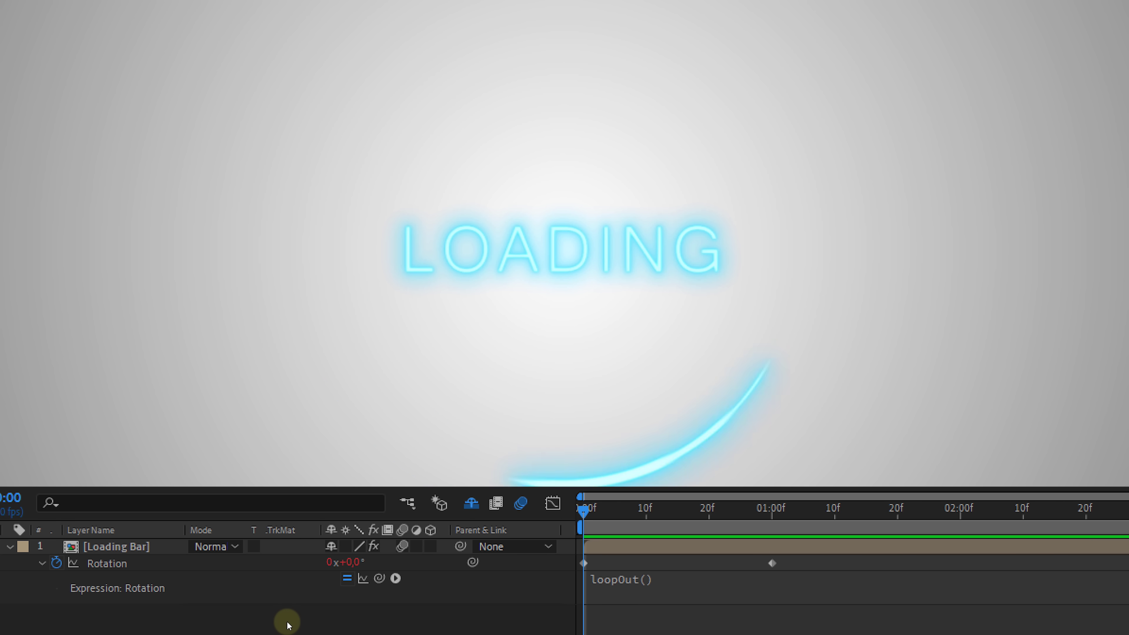
Shift both Rotation keyframes later in time and preview from the start
left_click(773, 563)
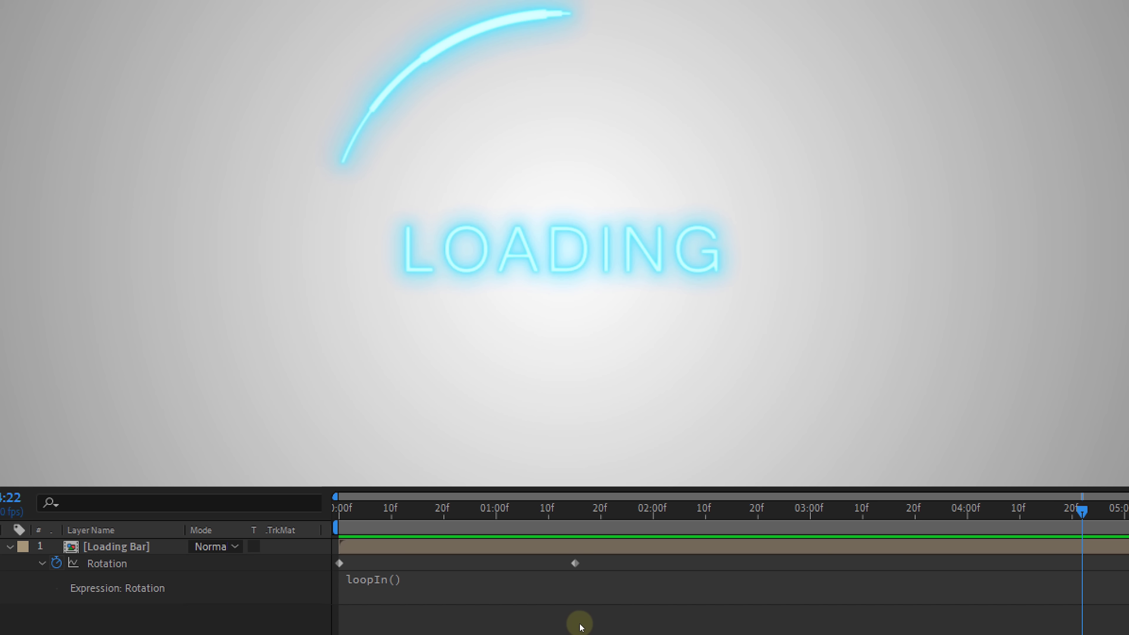
left_click_drag(607, 561, 336, 570)
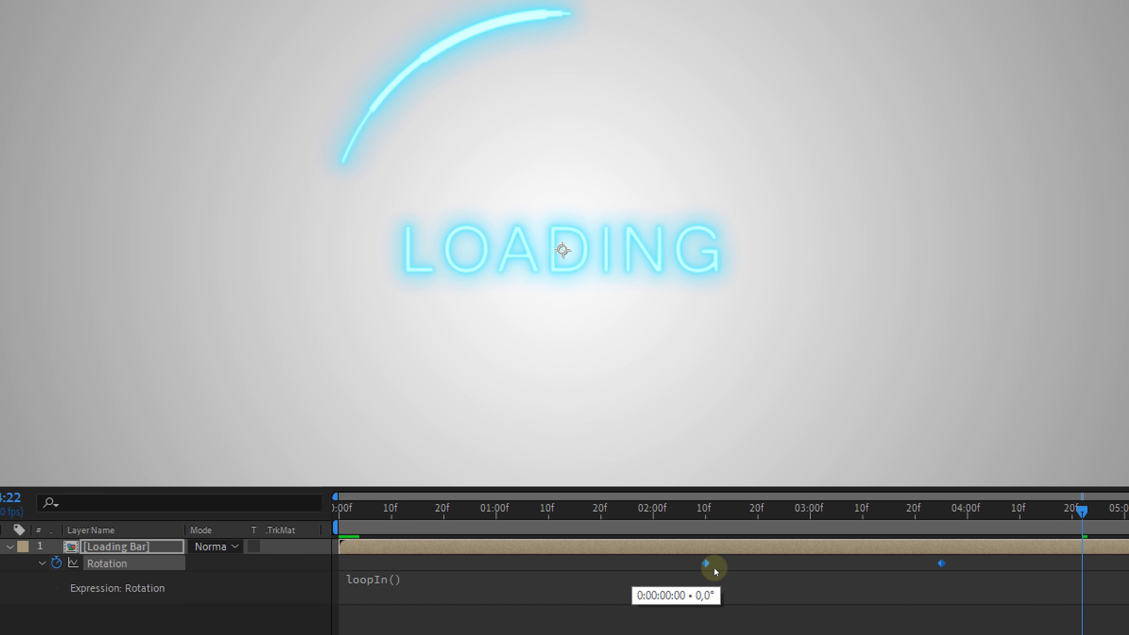
left_click_drag(714, 568, 732, 568)
left_click(381, 625)
key("space")
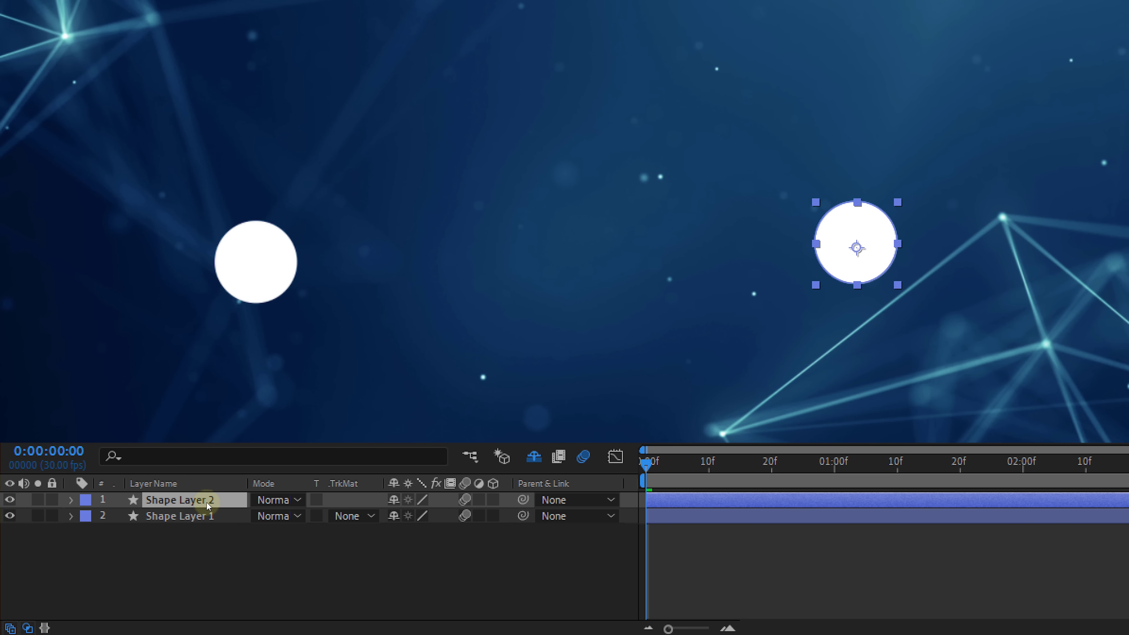
Add wiggle(5,150) expressions to both circle shape layers' Position
left_click(205, 514, "shift")
key("p")
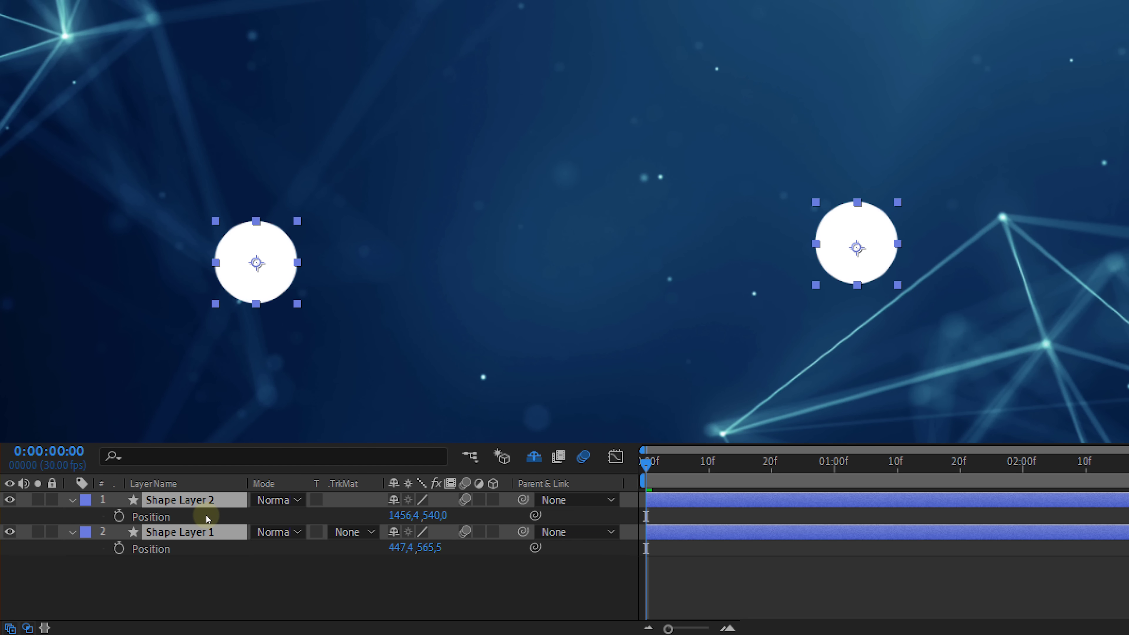
left_click(120, 517, "alt")
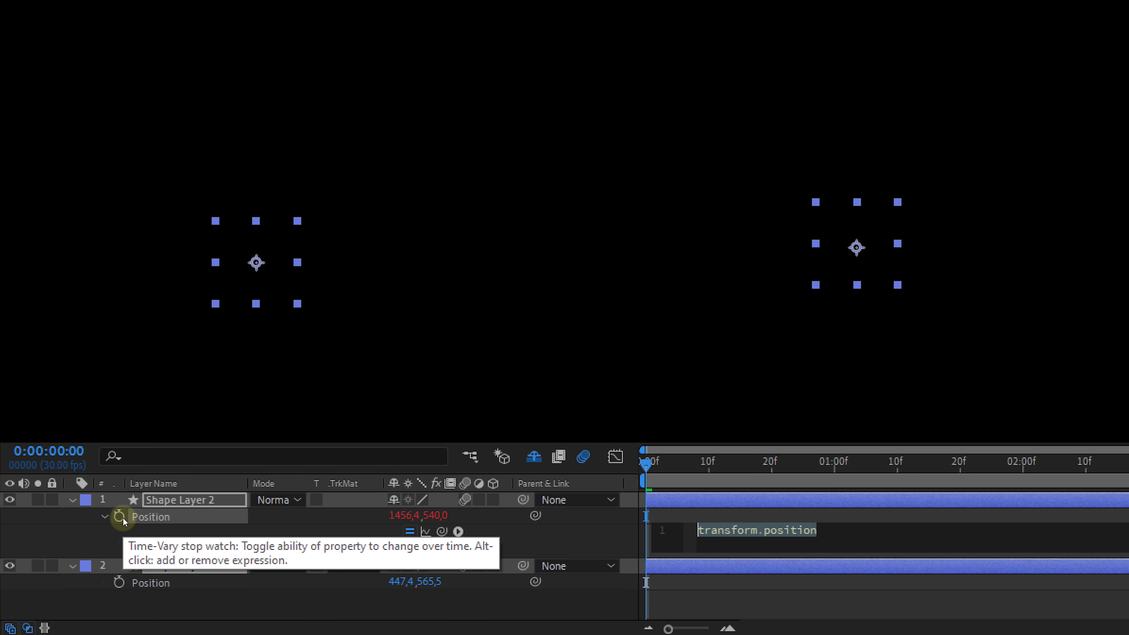
left_click(119, 582, "alt")
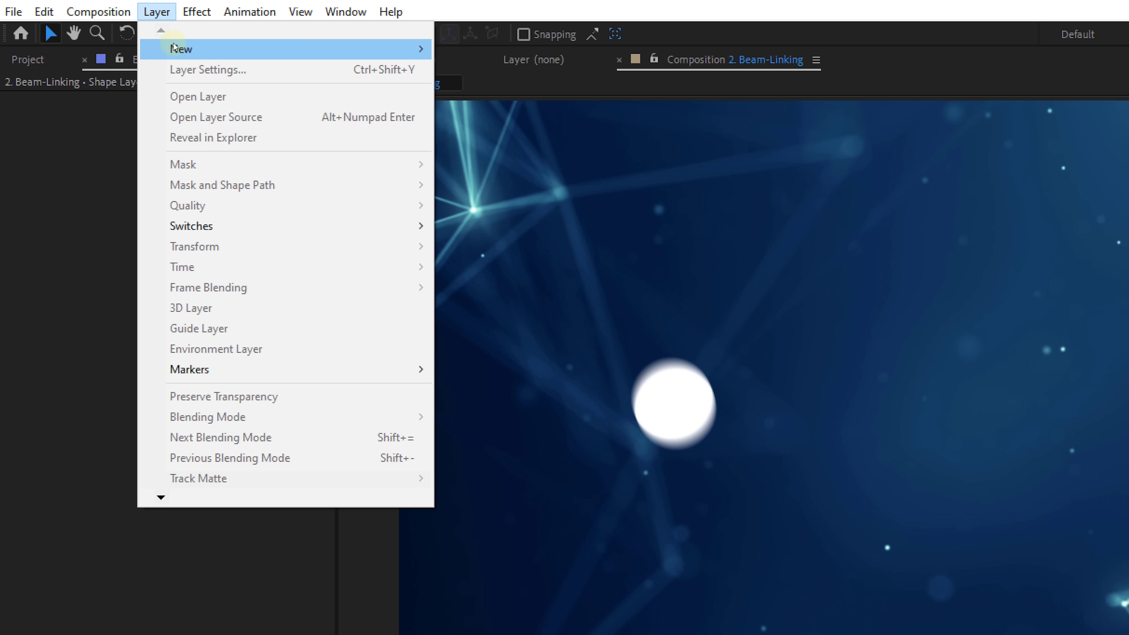
Apply the Beam effect to the Beam layer with starting and ending thickness 15
mouse_move(277, 51)
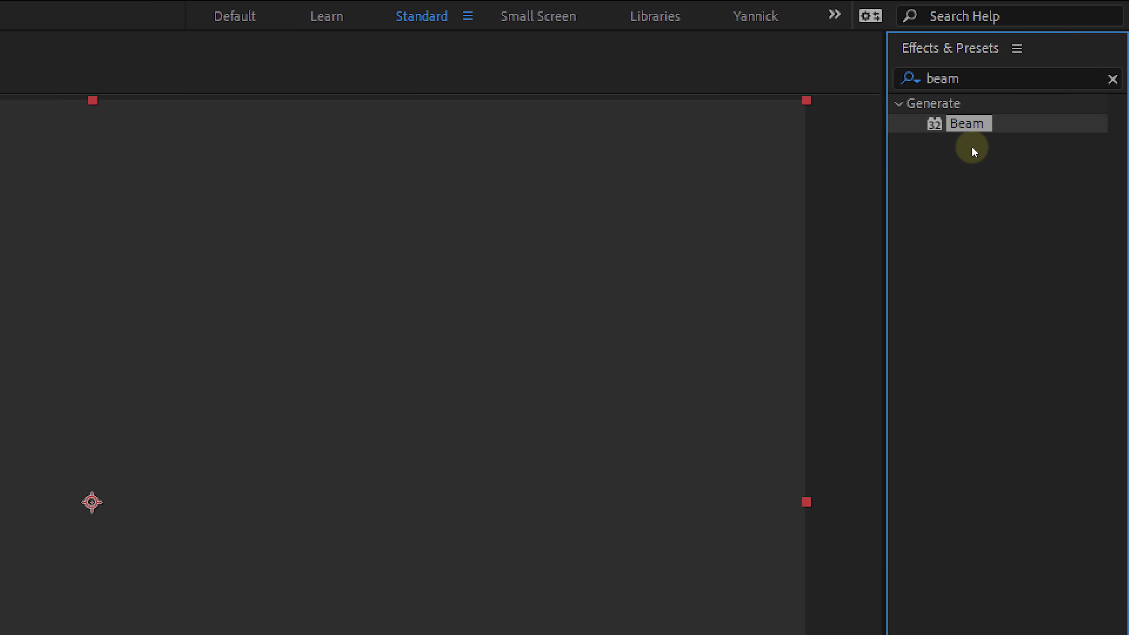
left_click_drag(967, 125, 302, 431)
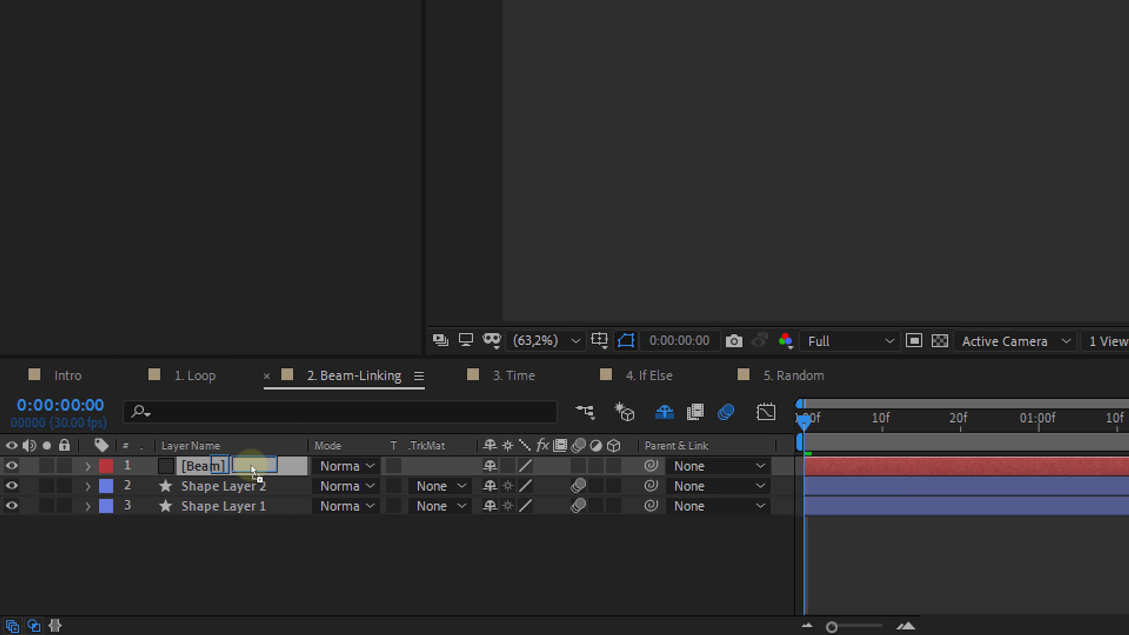
left_click_drag(251, 465, 251, 465)
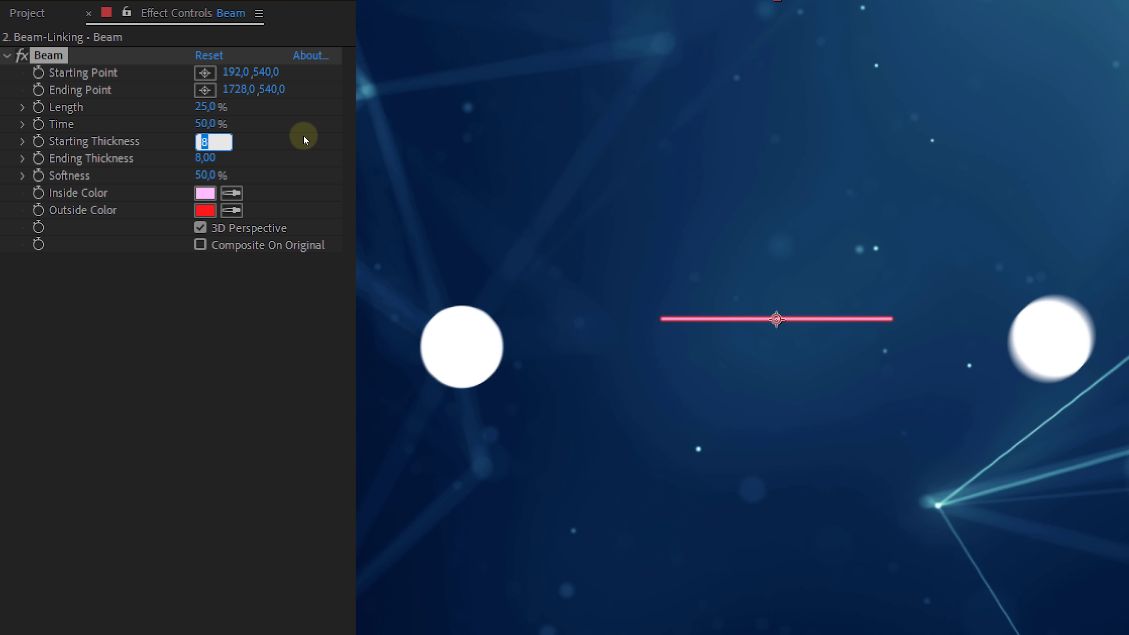
type("15")
key("Return")
type("15")
key("Return")
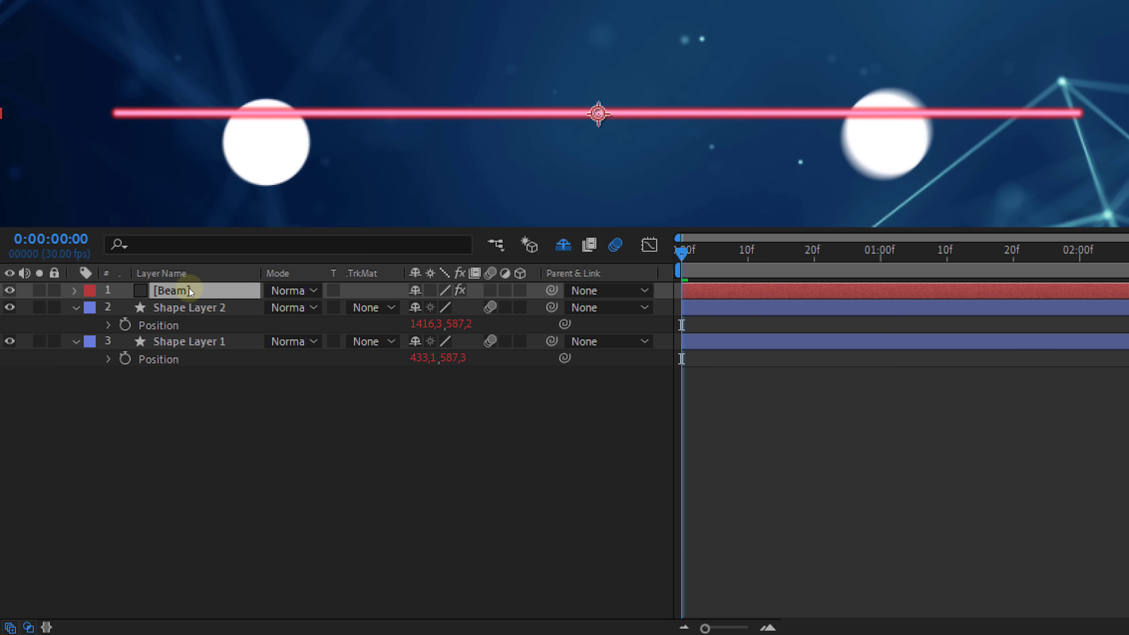
Link the Beam's Starting Point to Shape Layer 1 Position and Ending Point to Shape Layer 2 Position
key("e")
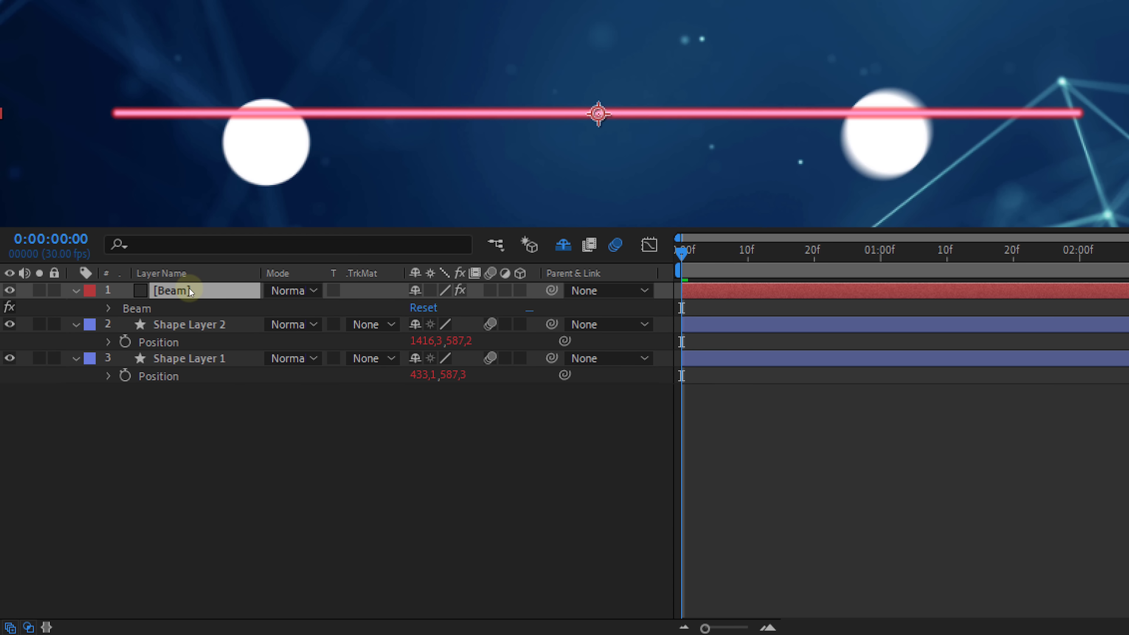
left_click(109, 308)
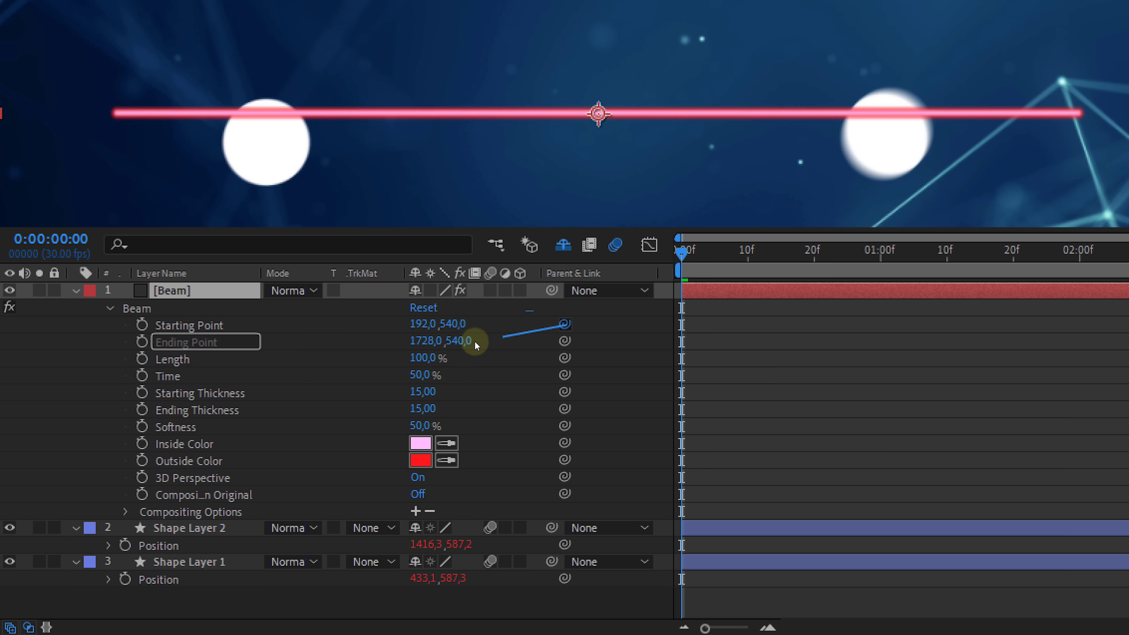
left_click_drag(475, 346, 165, 586)
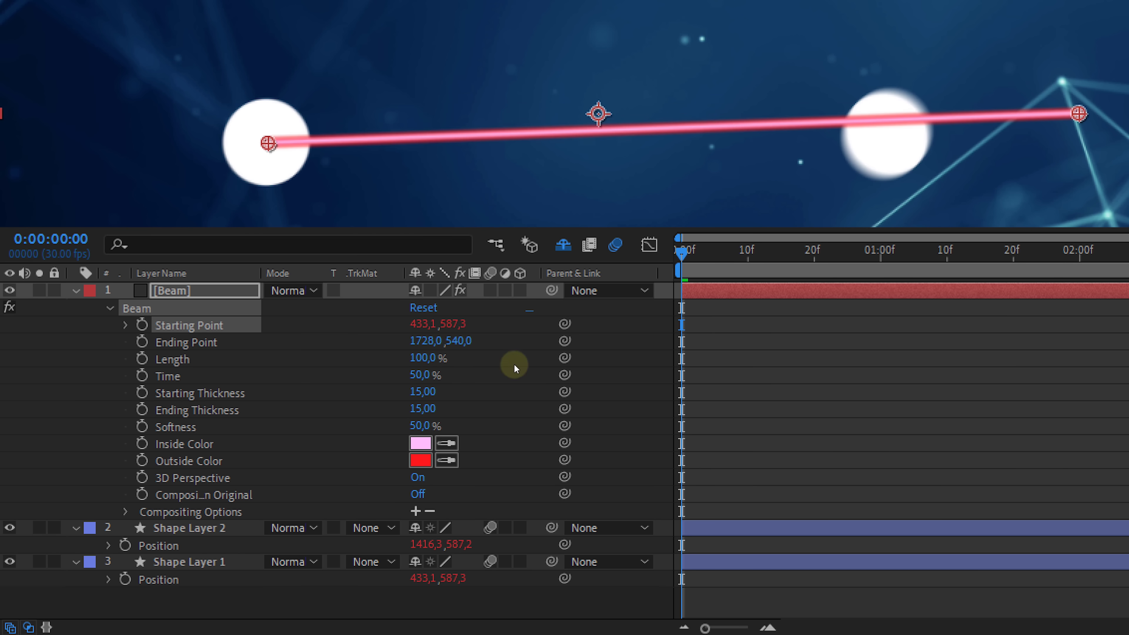
left_click_drag(422, 411, 170, 545)
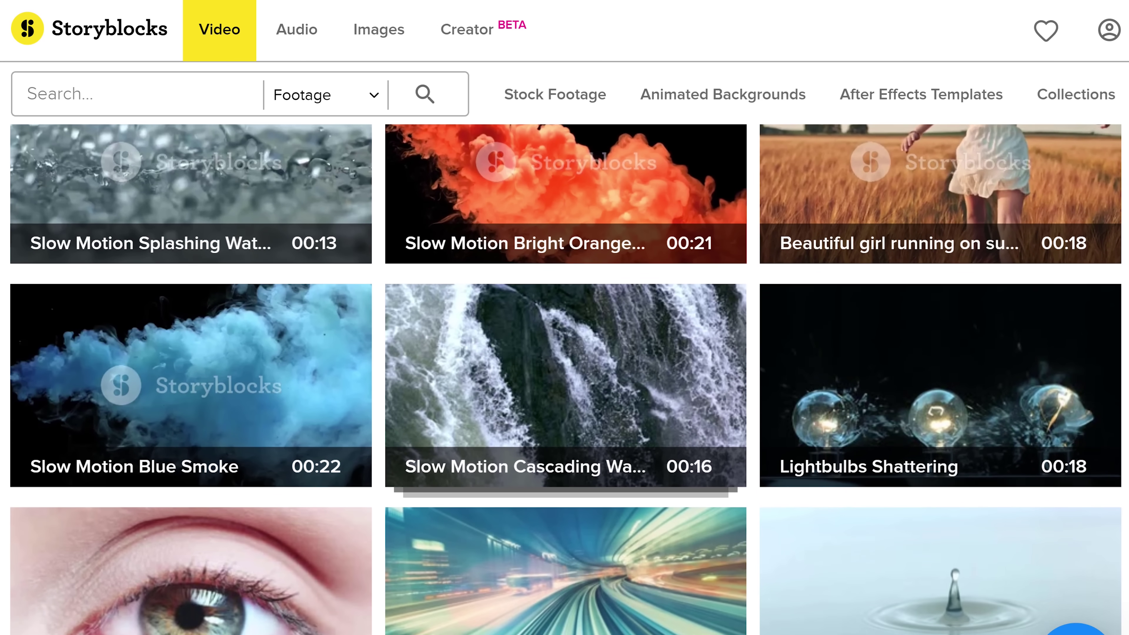
Scroll down through the Storyblocks video results
scroll(565, 378, "down", 8)
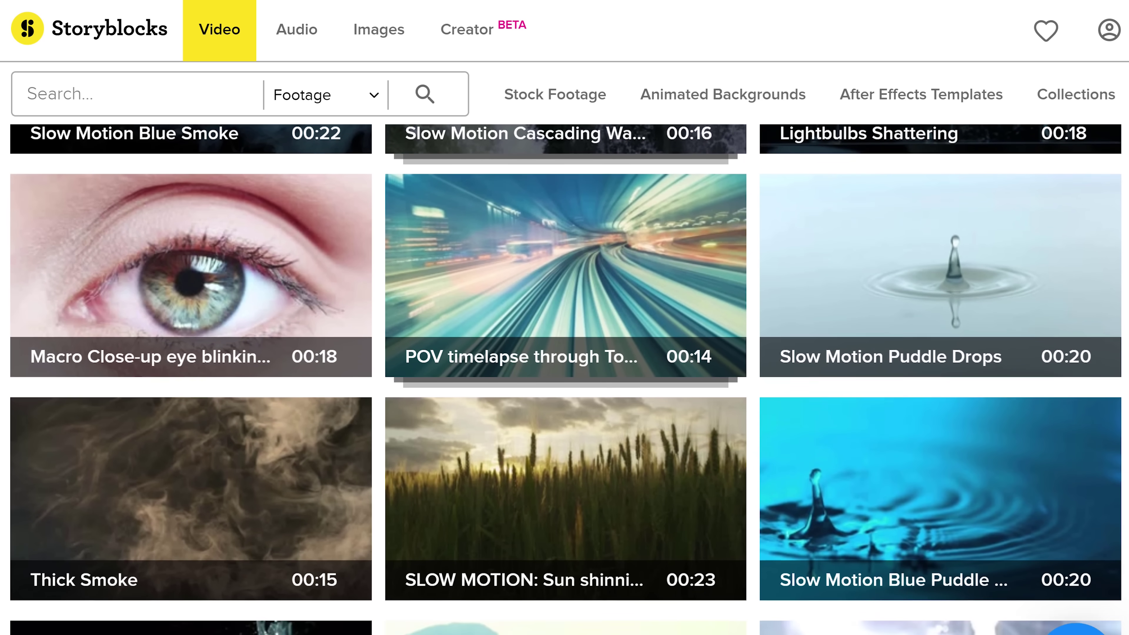
scroll(565, 378, "down", 8)
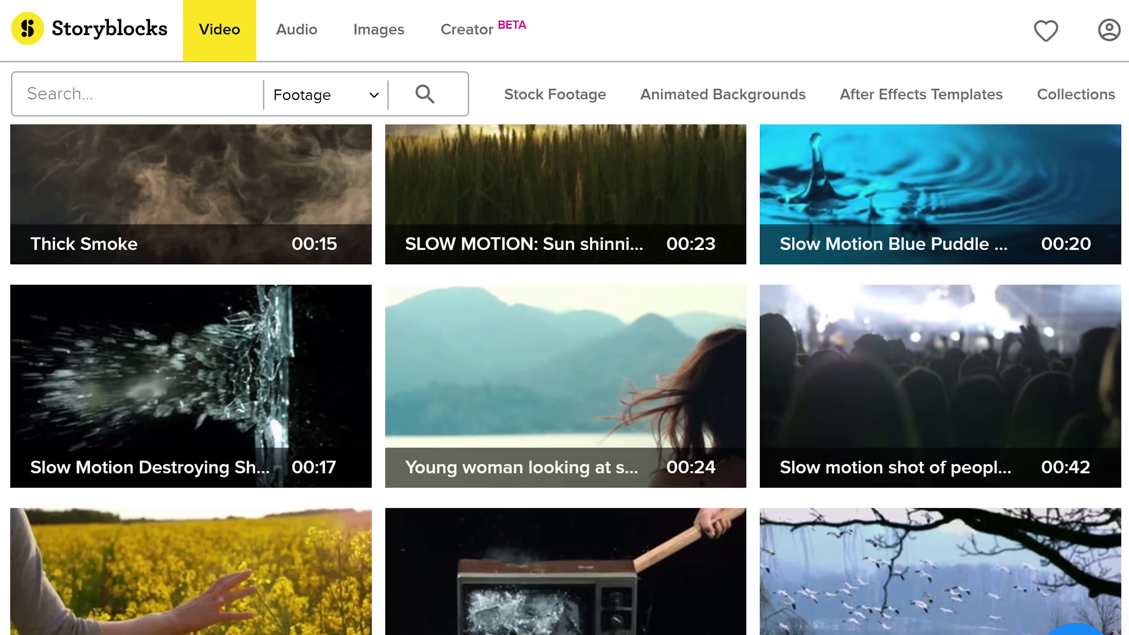
scroll(564, 378, "down", 15)
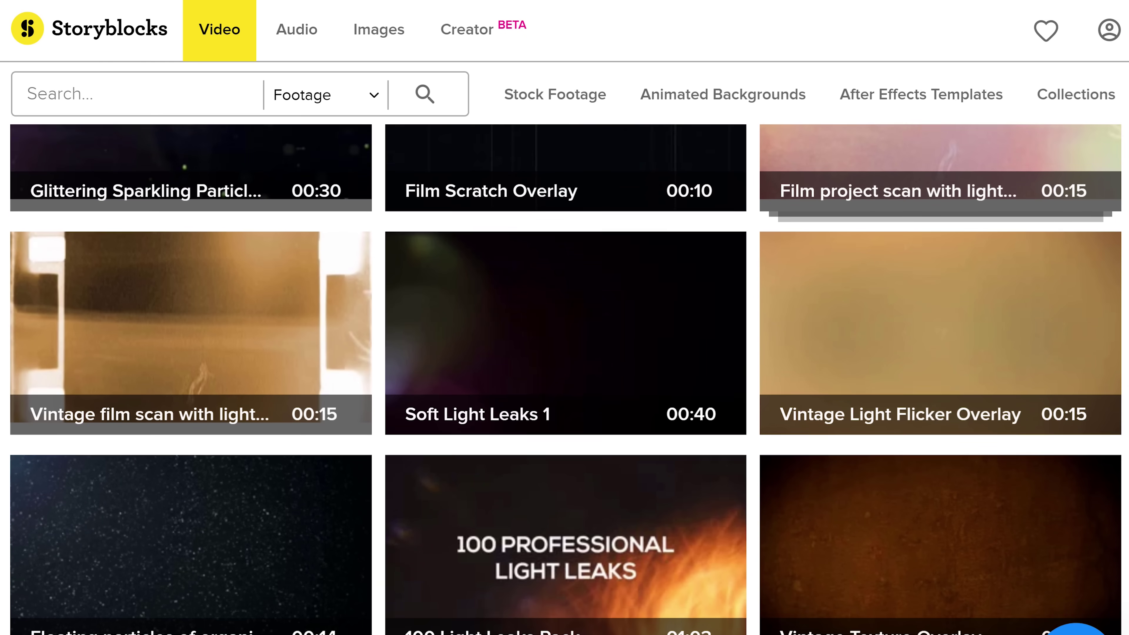
scroll(565, 378, "down", 20)
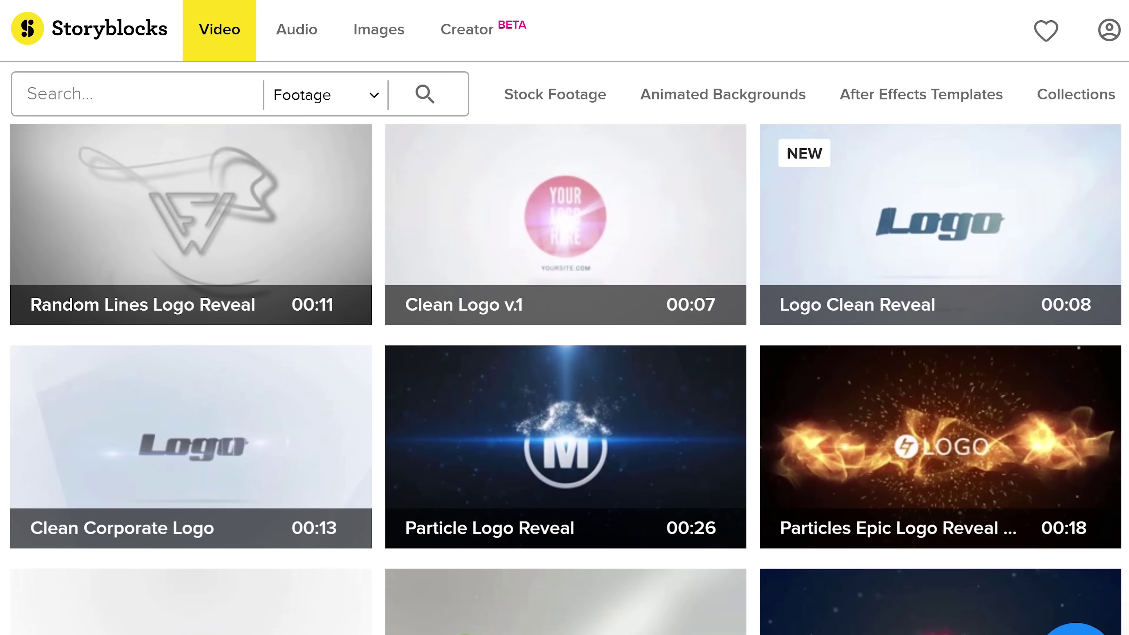
scroll(565, 378, "down", 20)
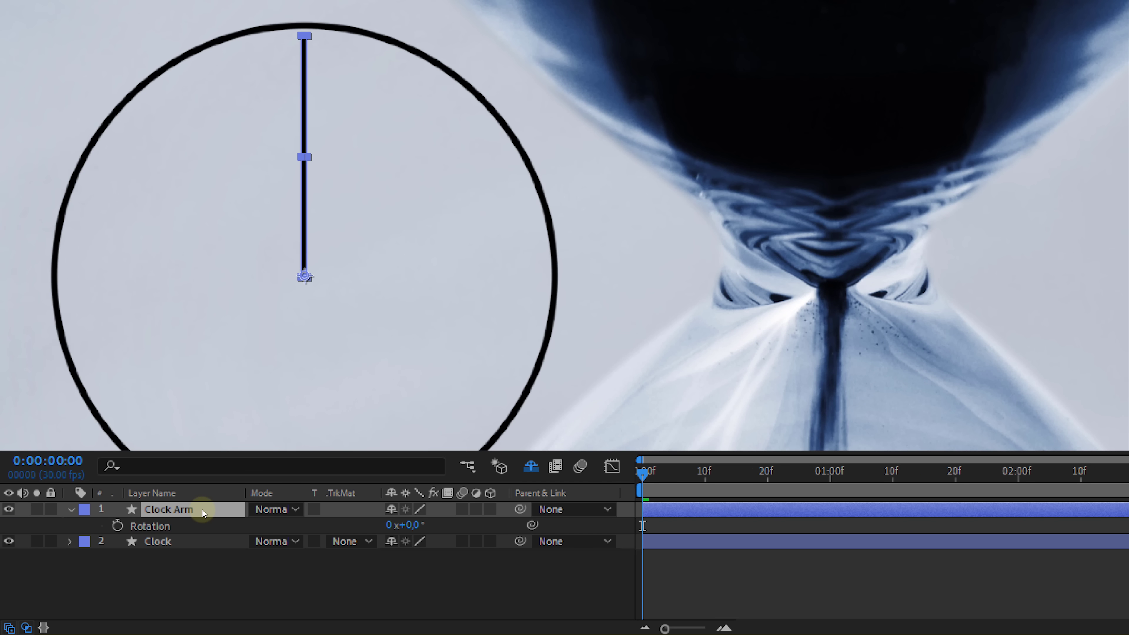
Give the Clock Arm's Rotation a time expression, then reopen it to change it to time*500
left_click(117, 526, "alt")
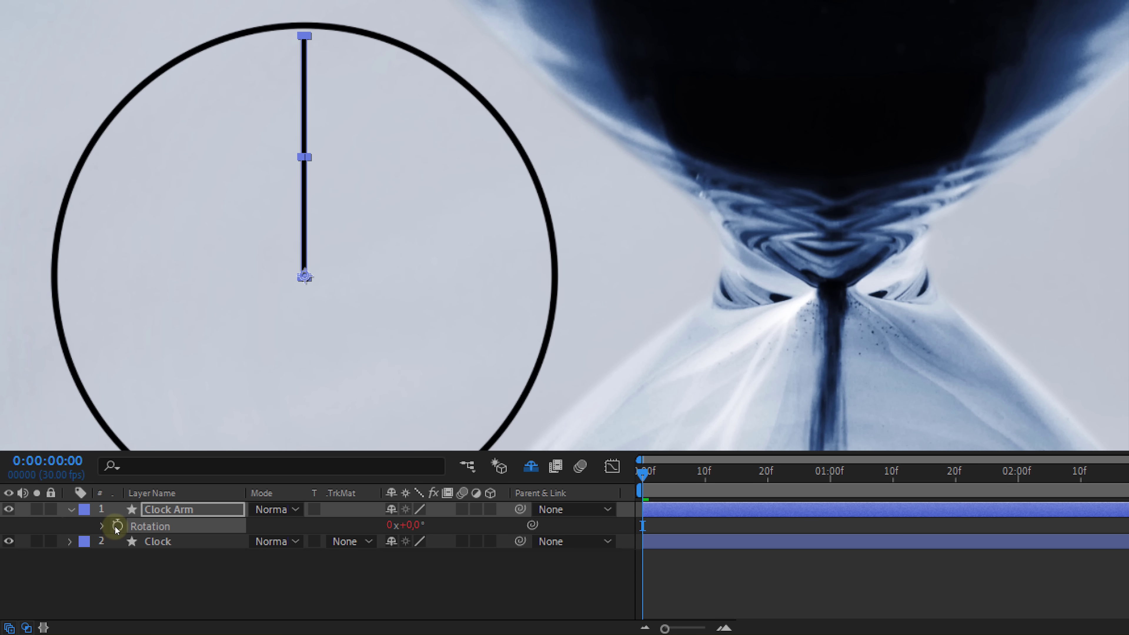
type("tim")
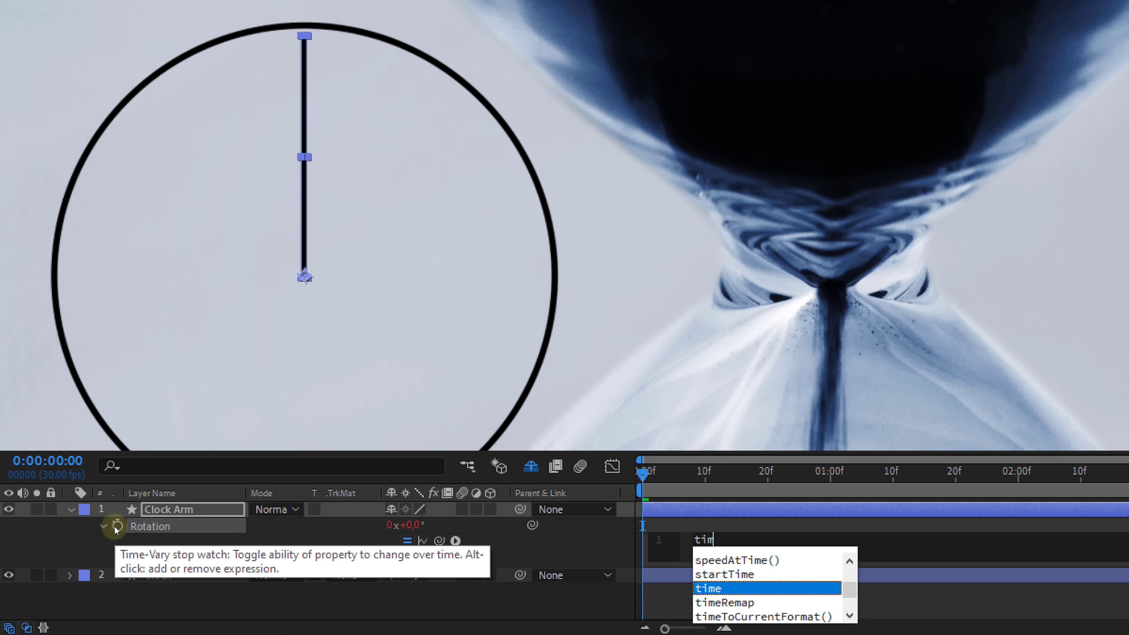
type("e")
key("Return")
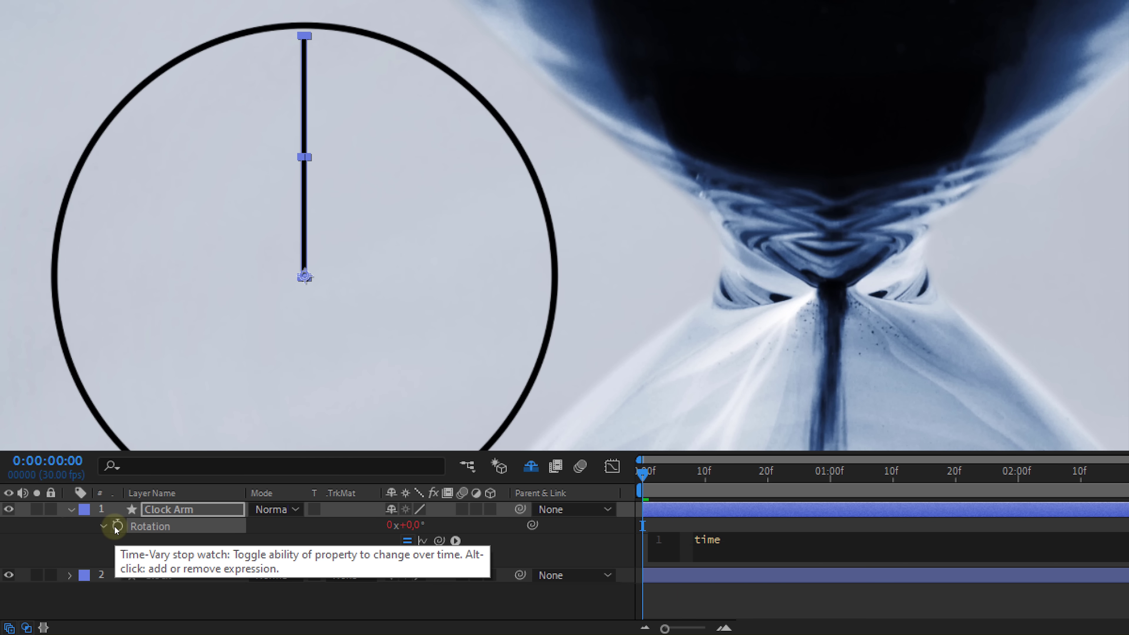
key("KP_Enter")
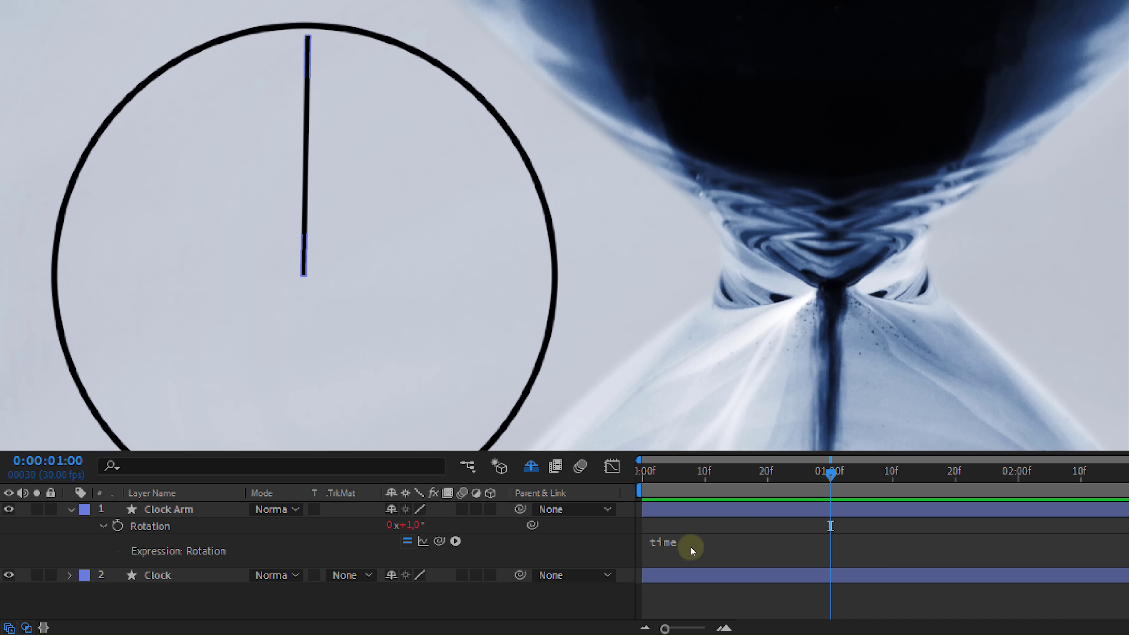
left_click(723, 469)
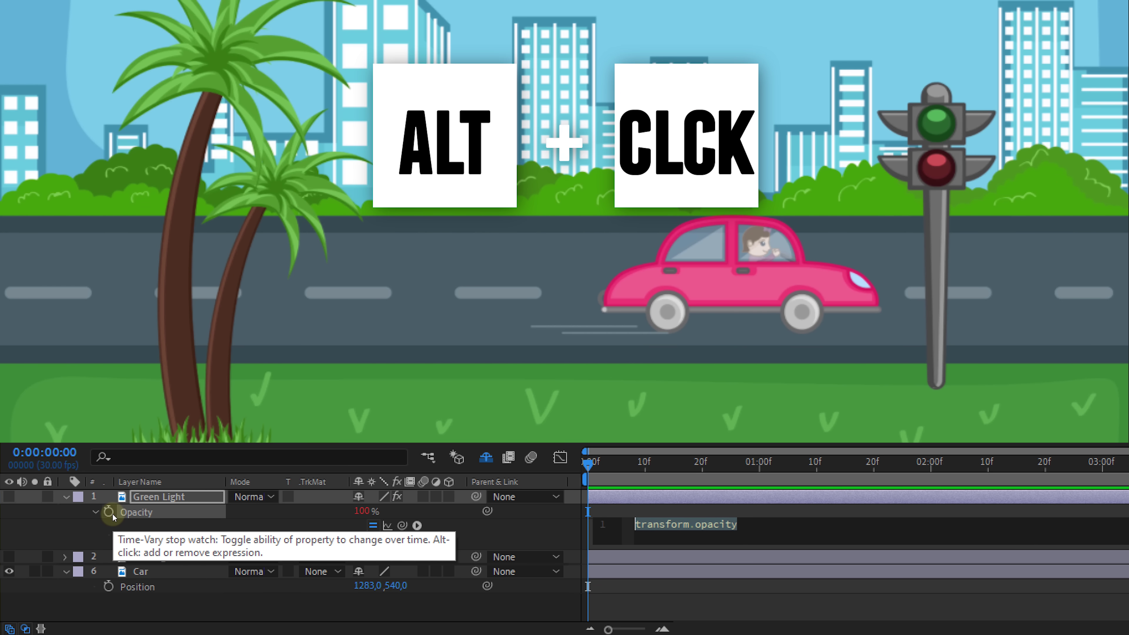
Set Green Light's Opacity to 0 when the Car's x position exceeds 1200, else 100, and test it
type("if")
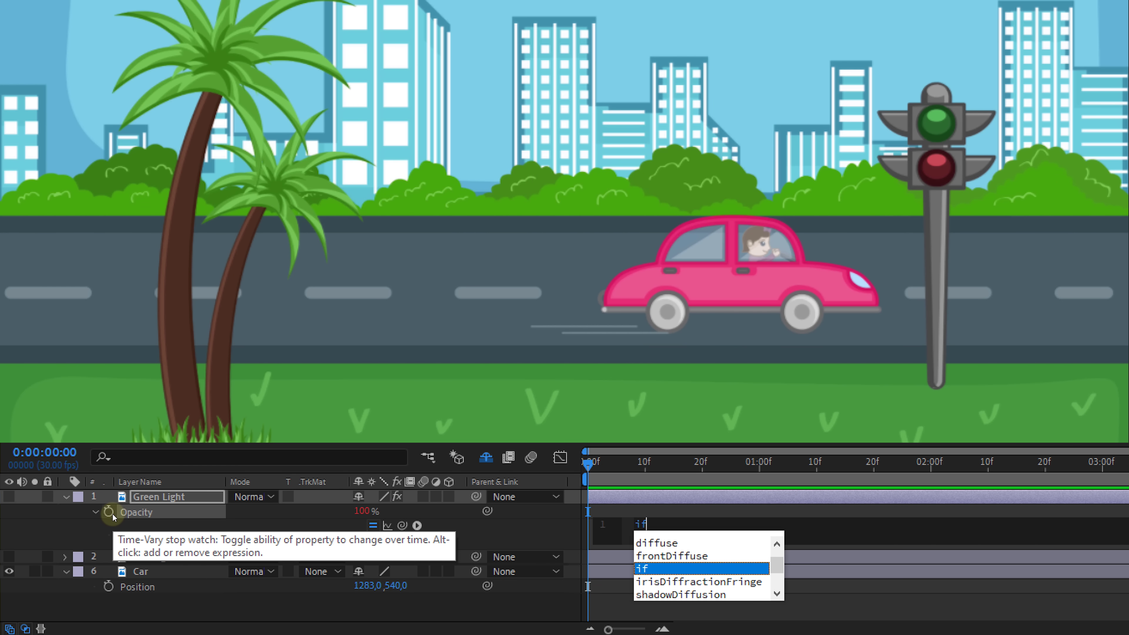
type("()")
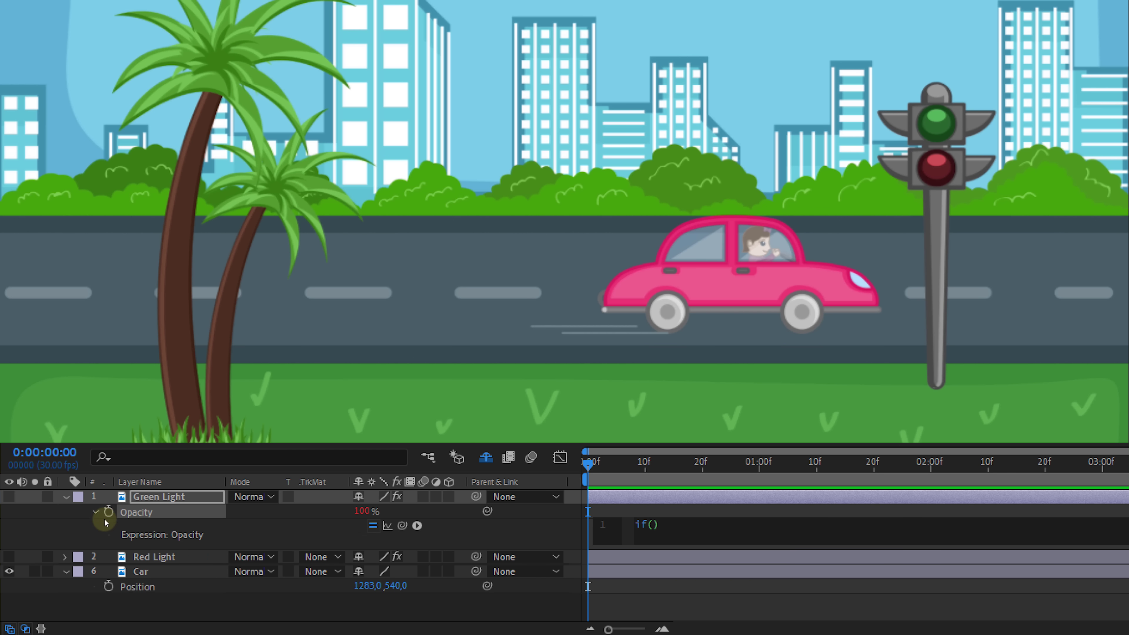
left_click_drag(402, 526, 369, 589)
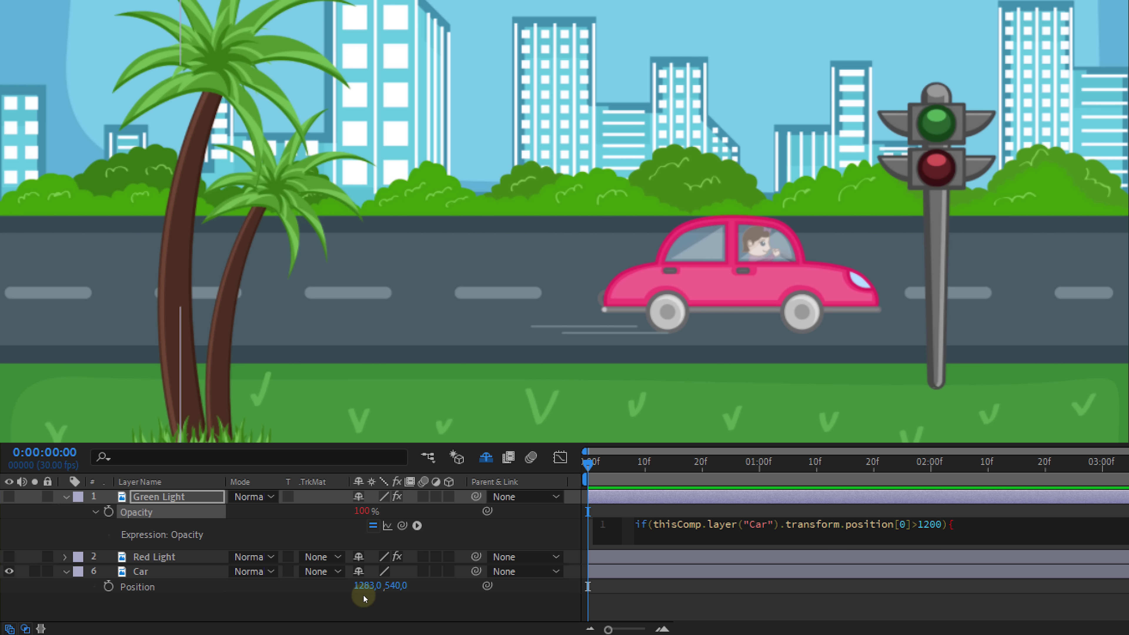
type("0")
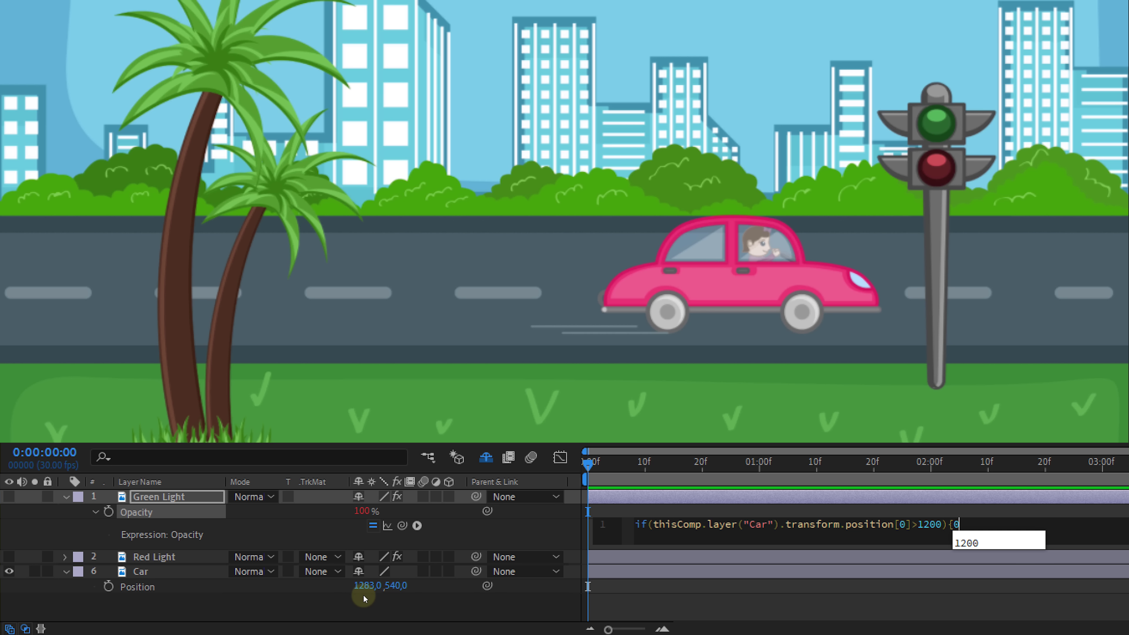
type("}")
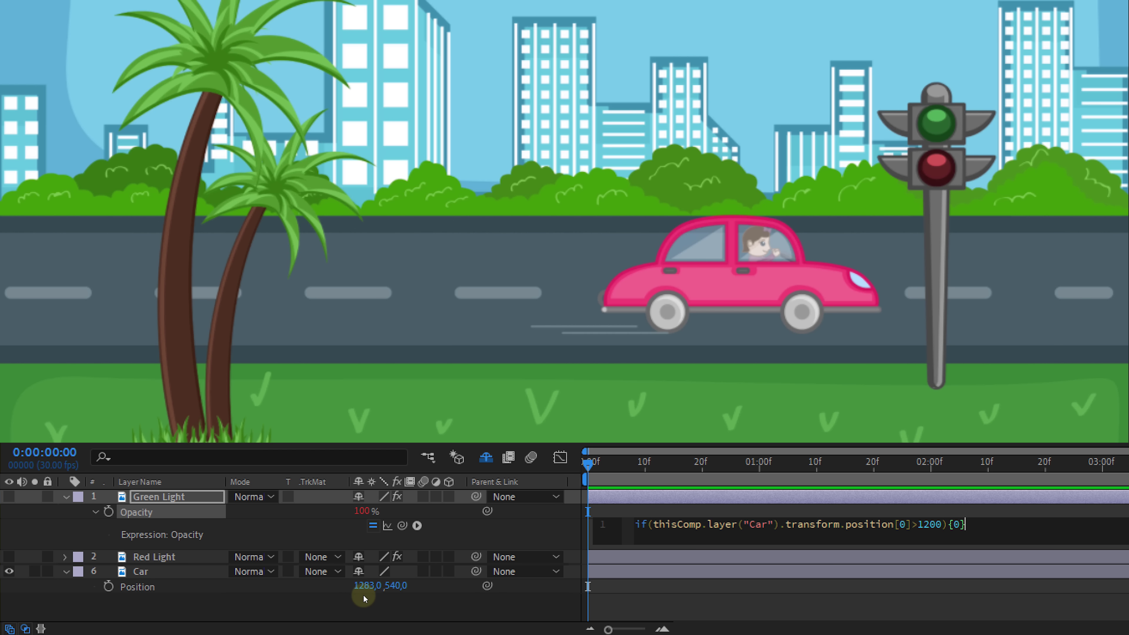
type("else")
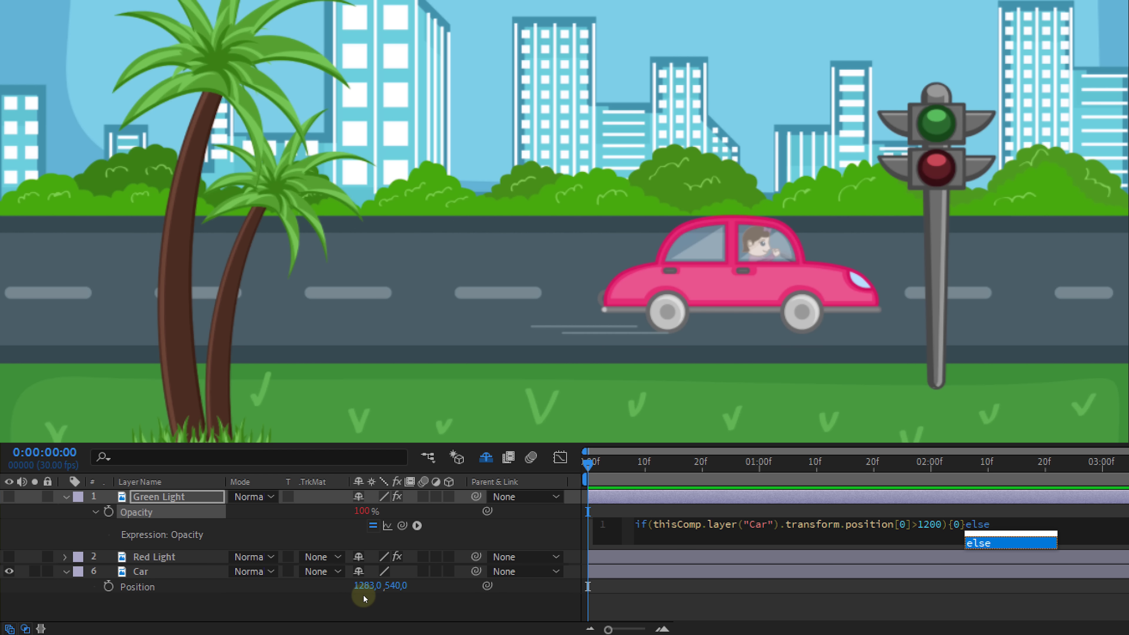
type("{100")
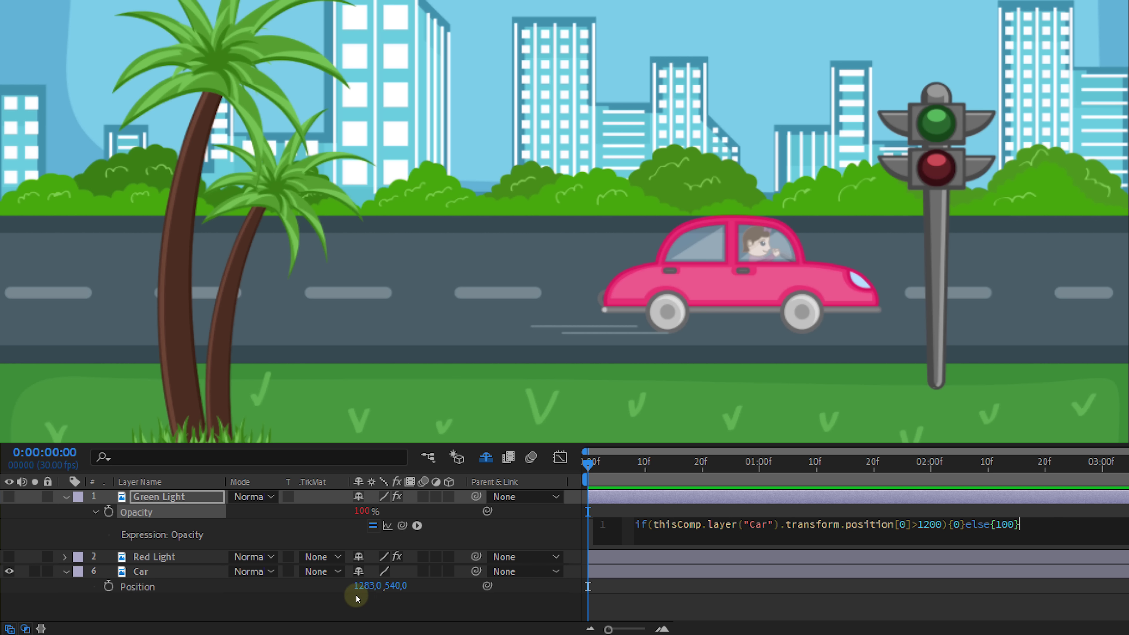
left_click(745, 297)
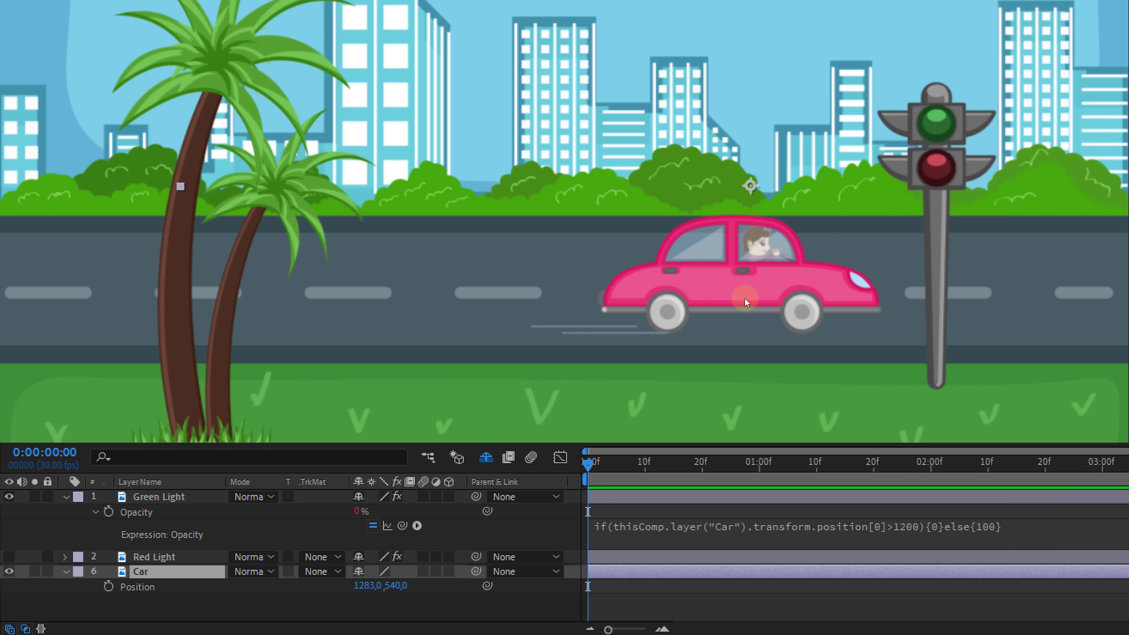
left_click_drag(743, 298, 650, 324)
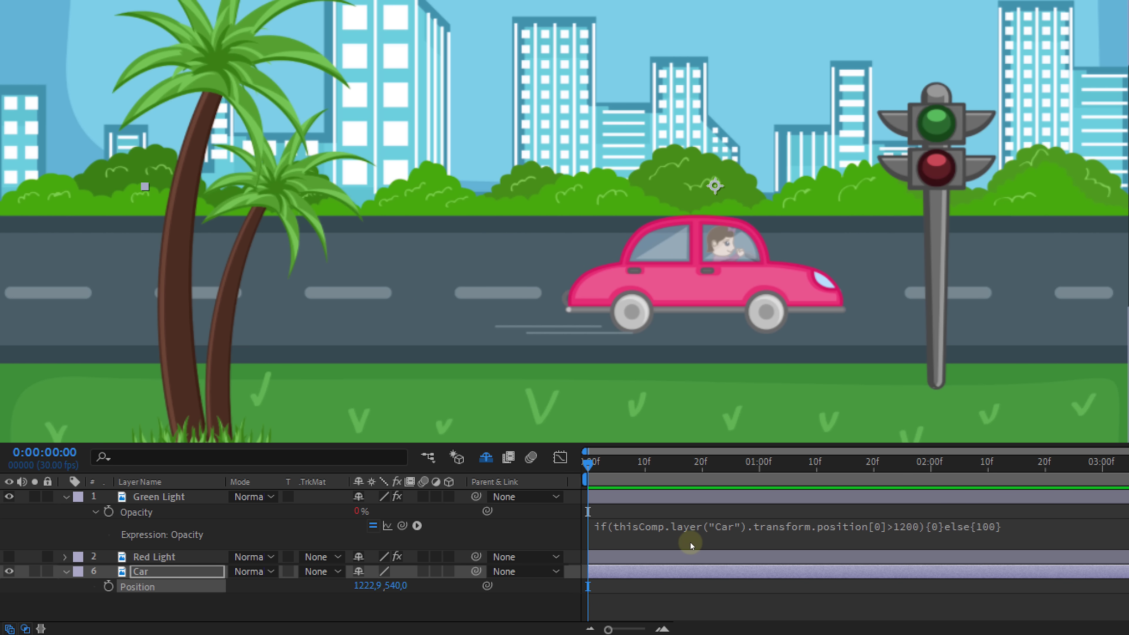
Paste the expression onto Red Light's Opacity and flip the condition to less-than
left_click(1023, 525)
key("ctrl+c")
left_click(187, 557)
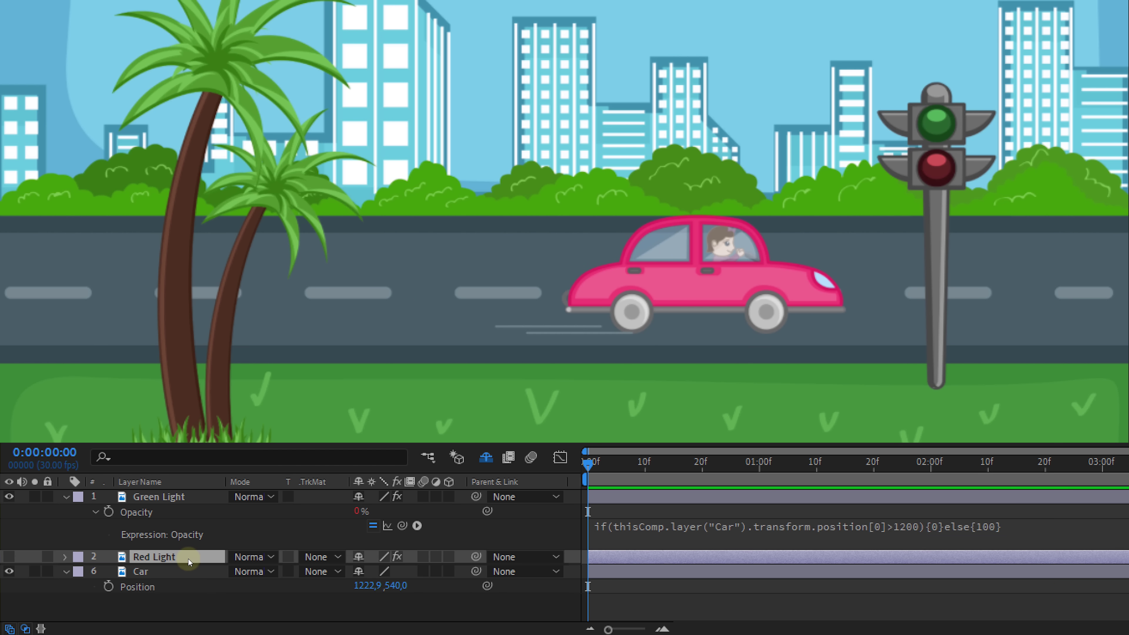
key("t")
left_click(109, 572, "alt")
key("ctrl+v")
left_click(911, 585)
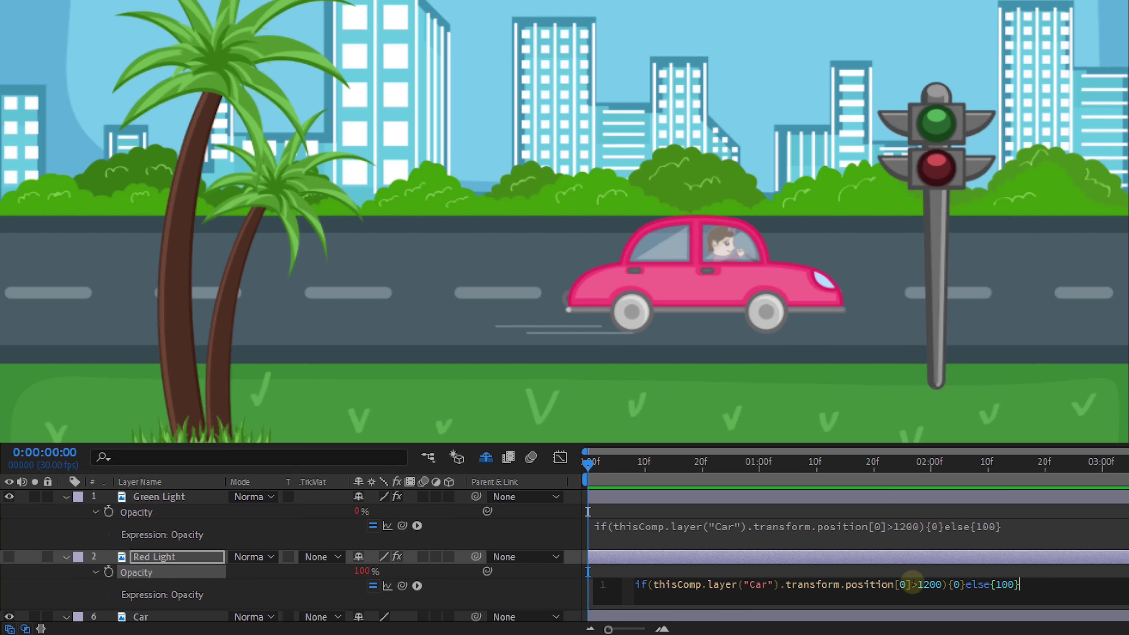
key("Delete")
type("<empty text layer>")
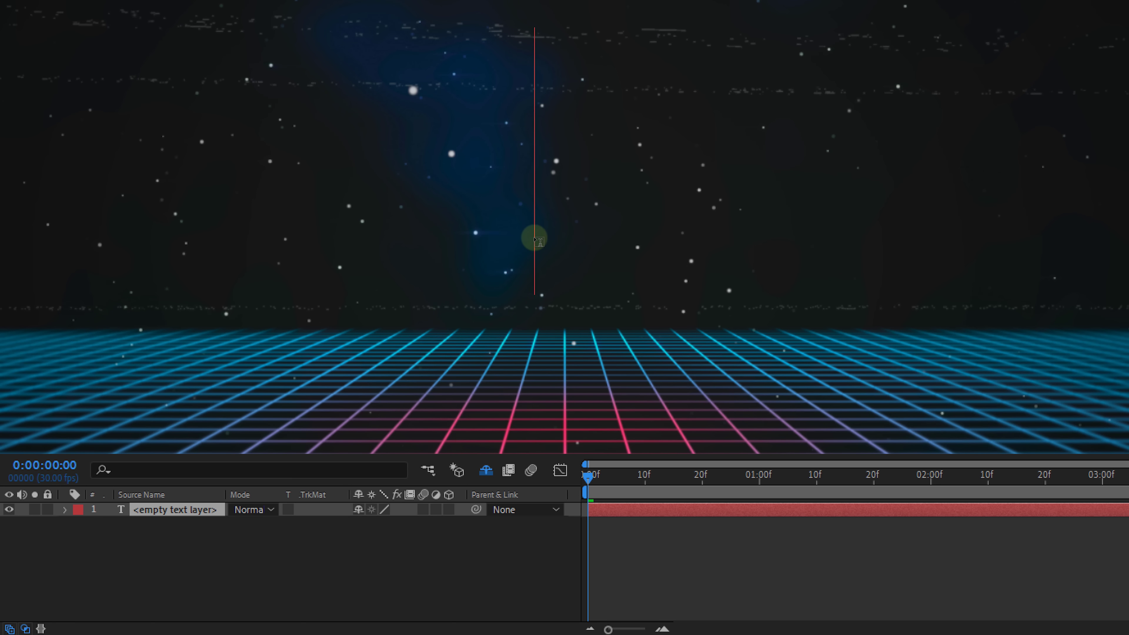
Add a random(1,100) expression to the text layer's Source Text
key("Escape")
left_click(65, 510)
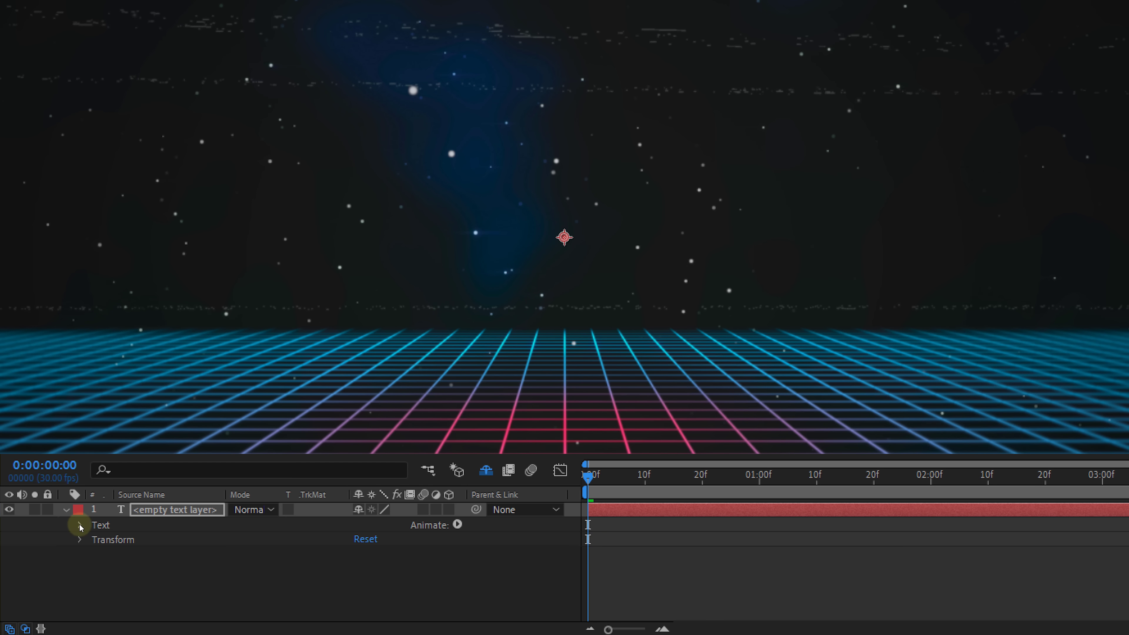
left_click(82, 525)
left_click(108, 539, "alt")
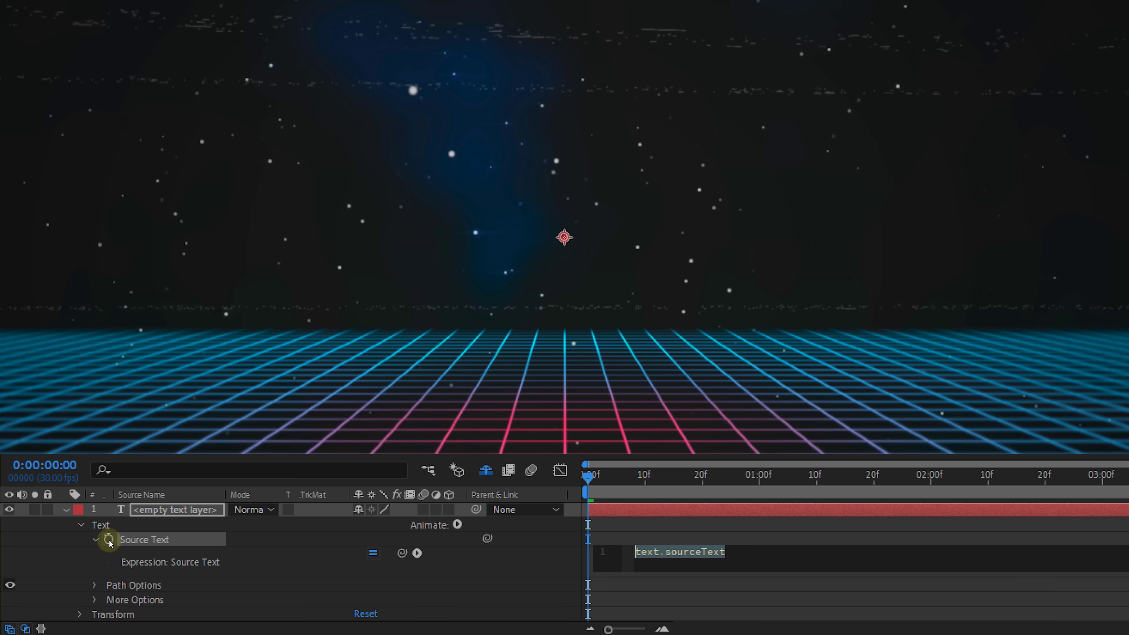
type("ran")
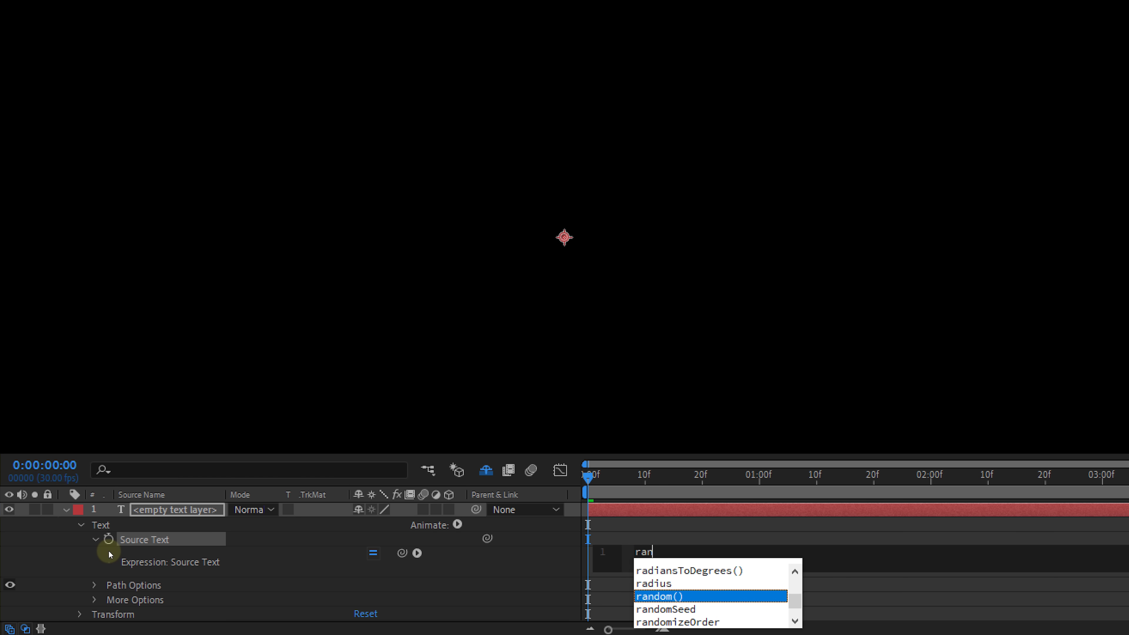
type("dom")
key("Return")
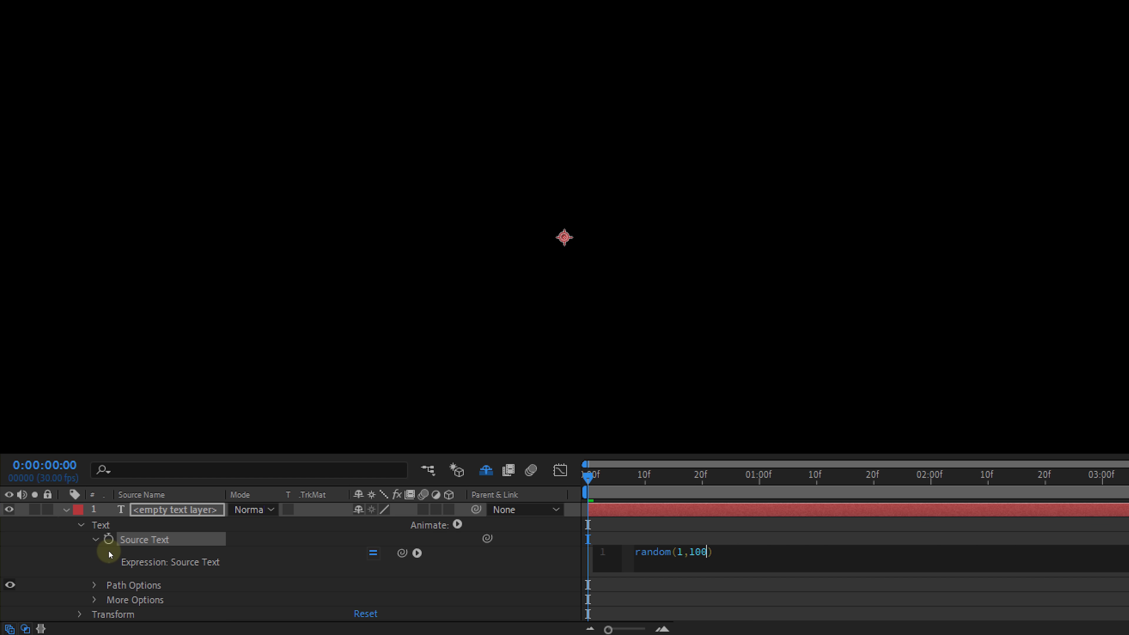
key("KP_Enter")
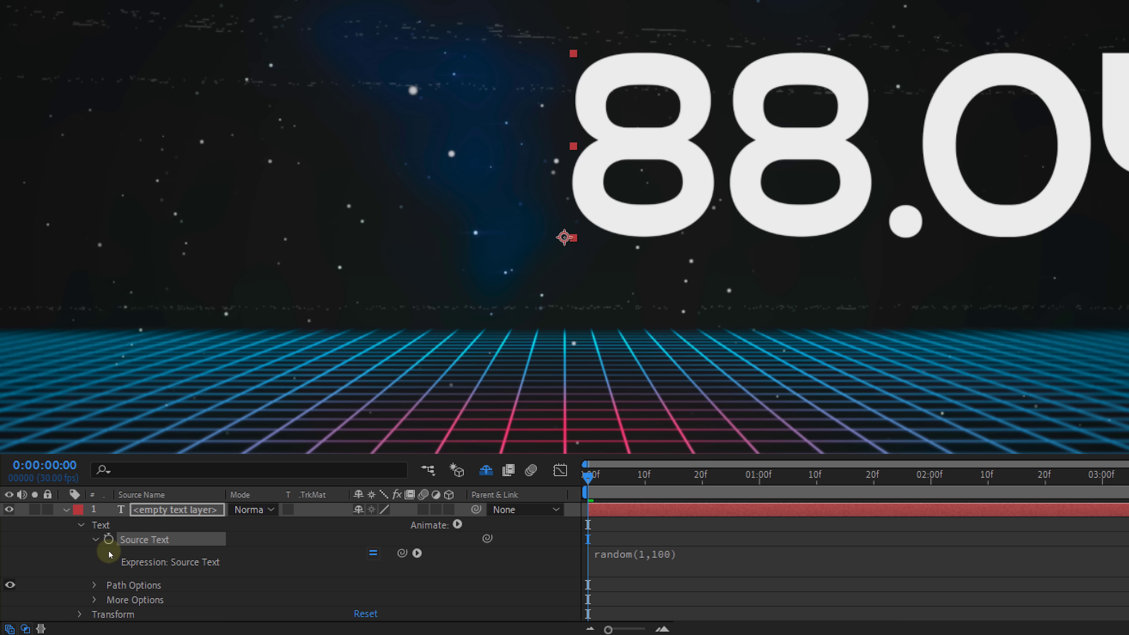
Wrap the expression as Math.round(random(1,100)) to show whole numbers
left_click(639, 538)
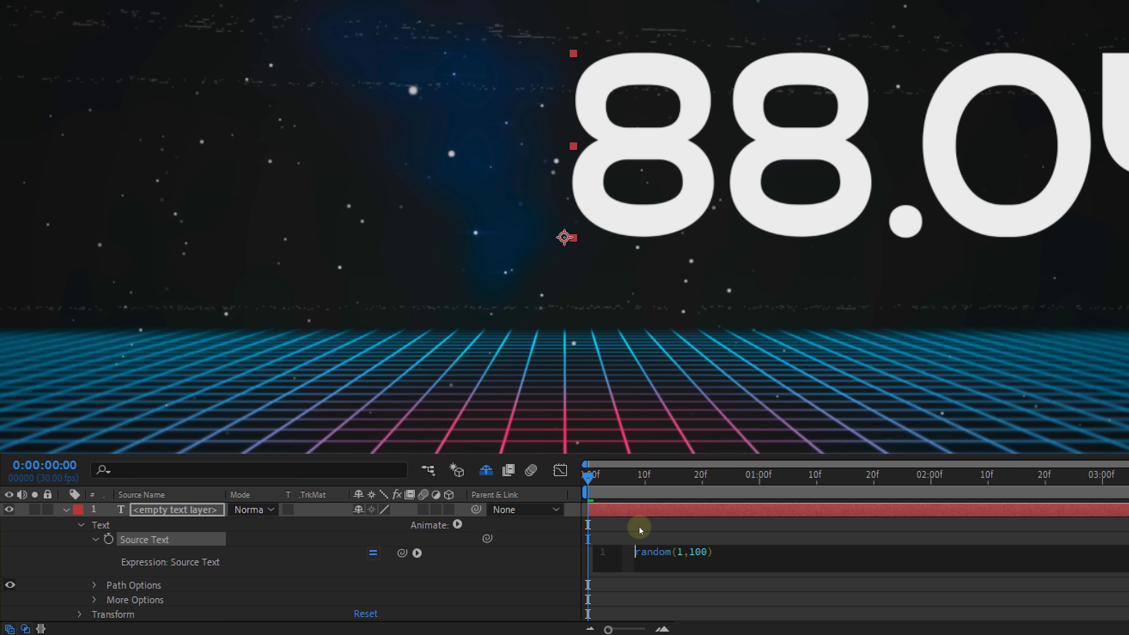
type("Math.")
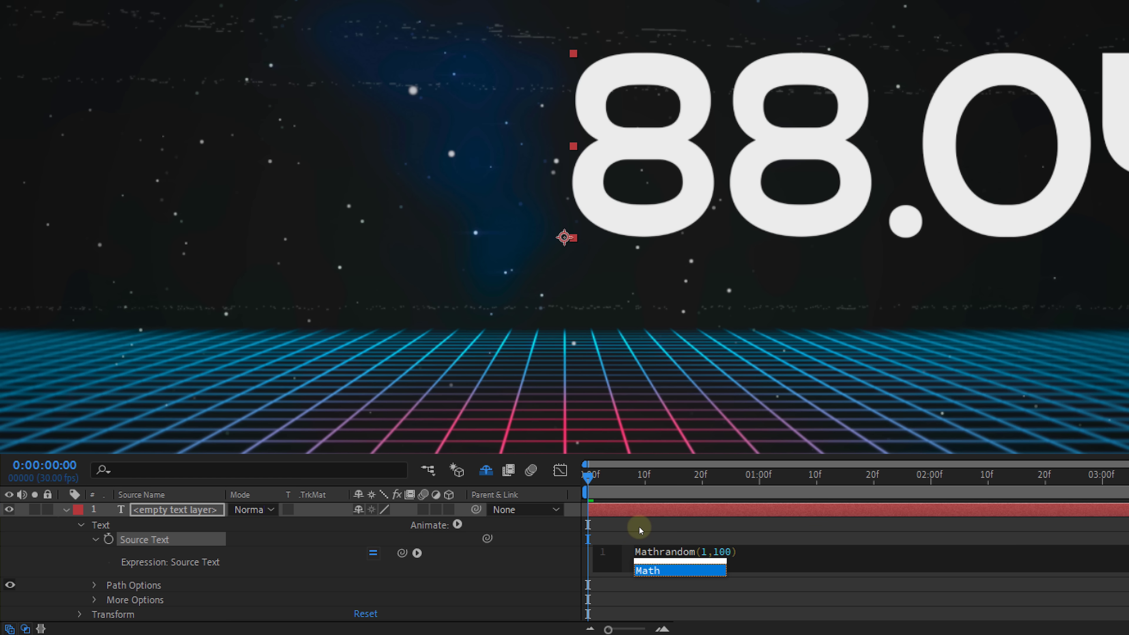
type("round")
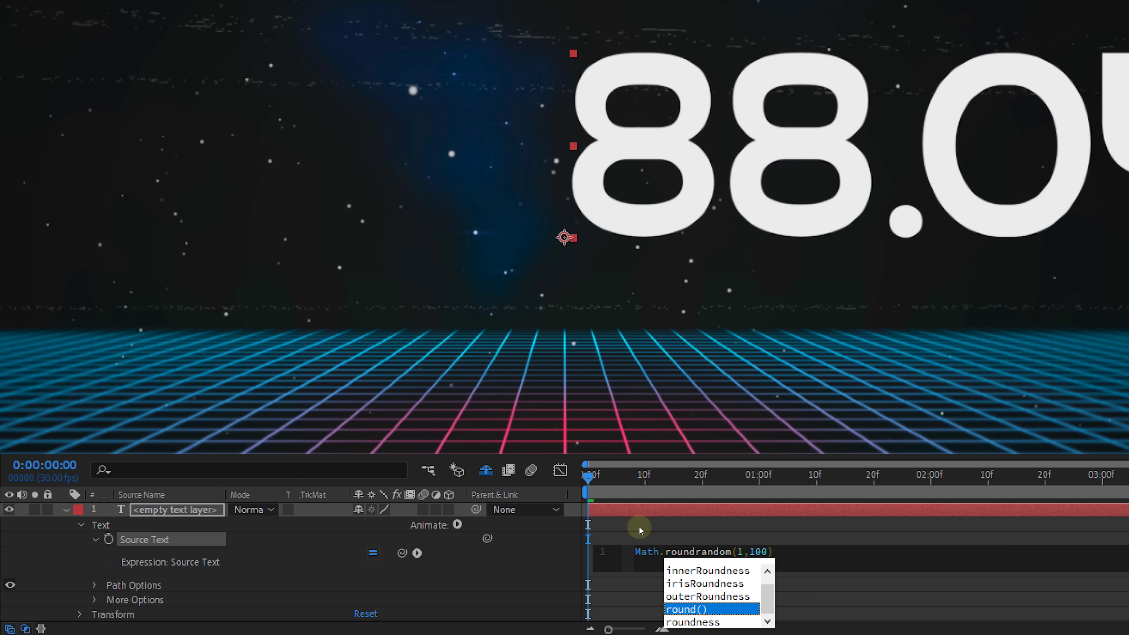
key("Escape")
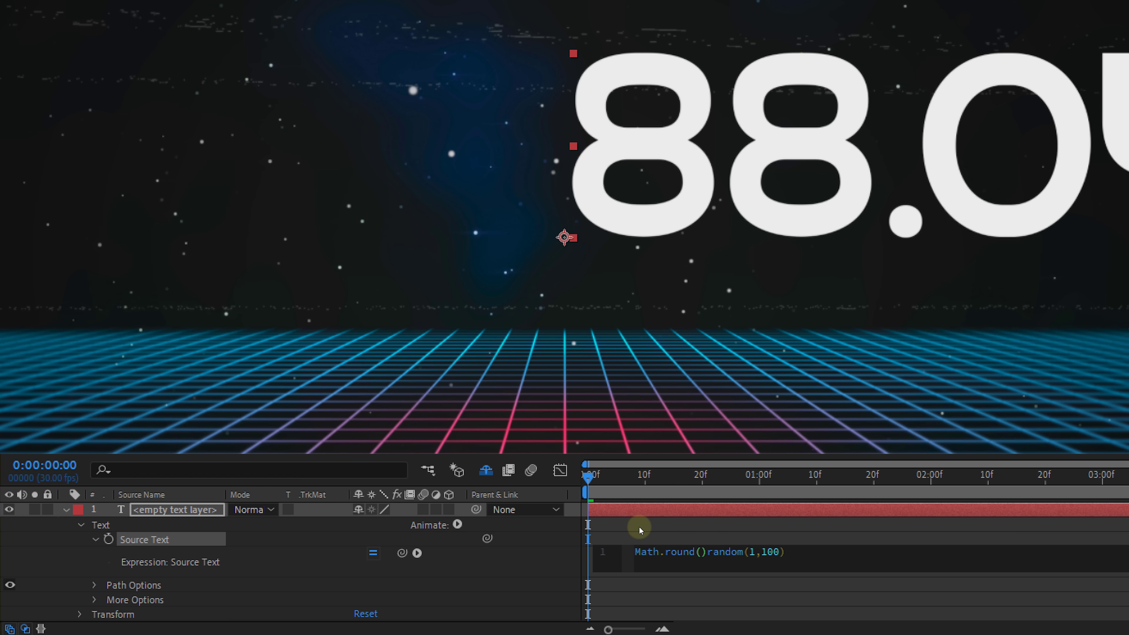
type("(")
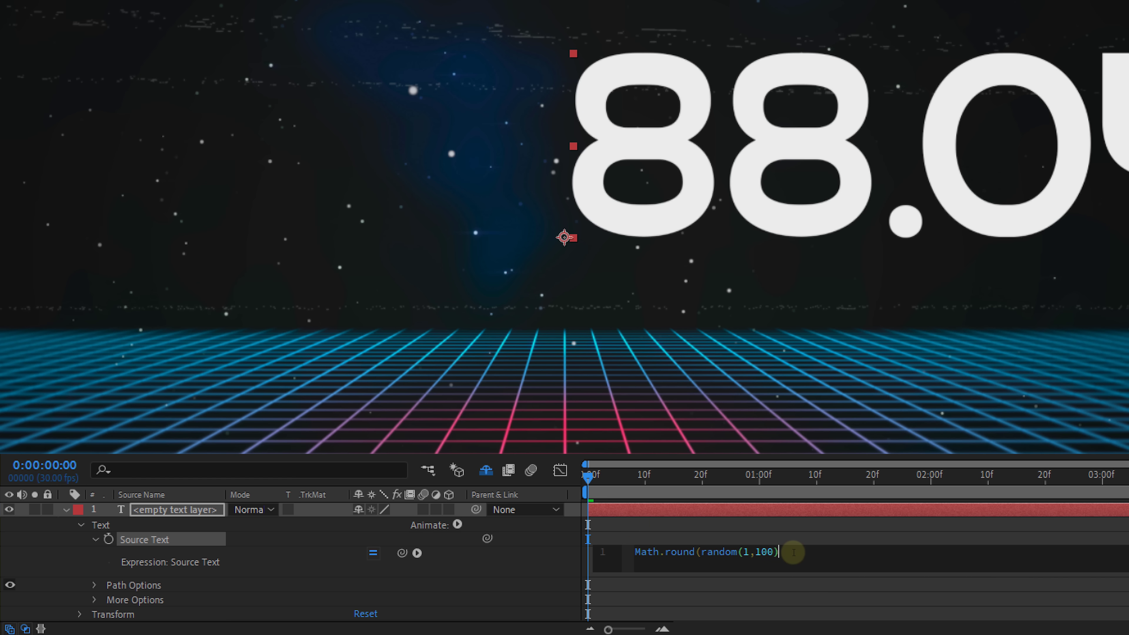
left_click(812, 531)
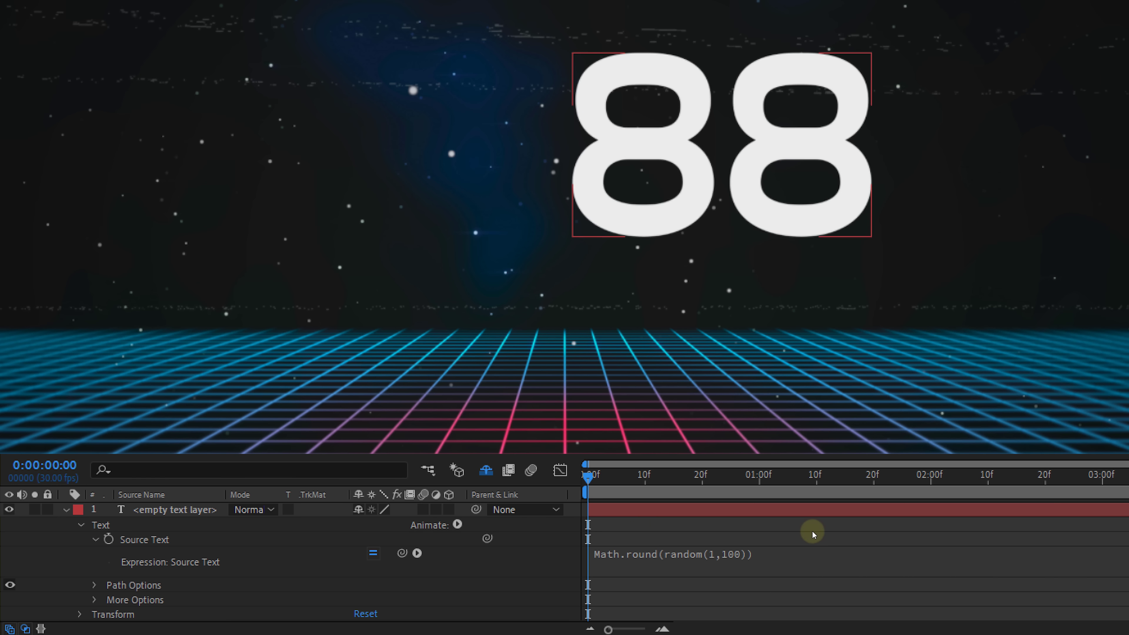
Prepend seedRandom(index,true) to the Source Text expression so the number holds steady
key("Page_Down")
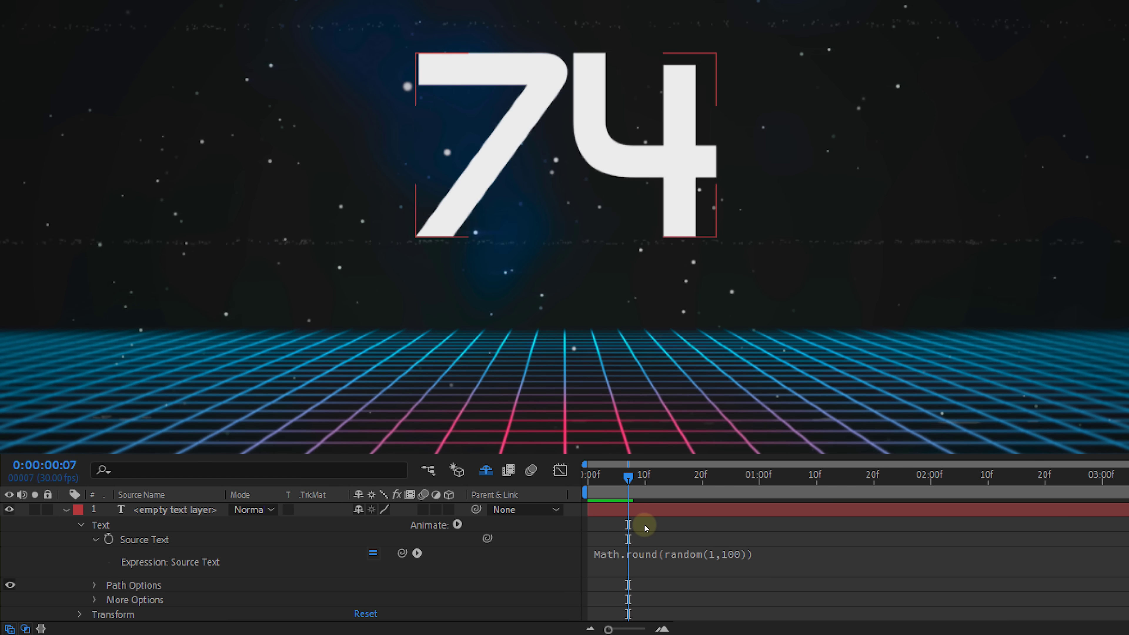
left_click(598, 564)
key("Return")
left_click(624, 554)
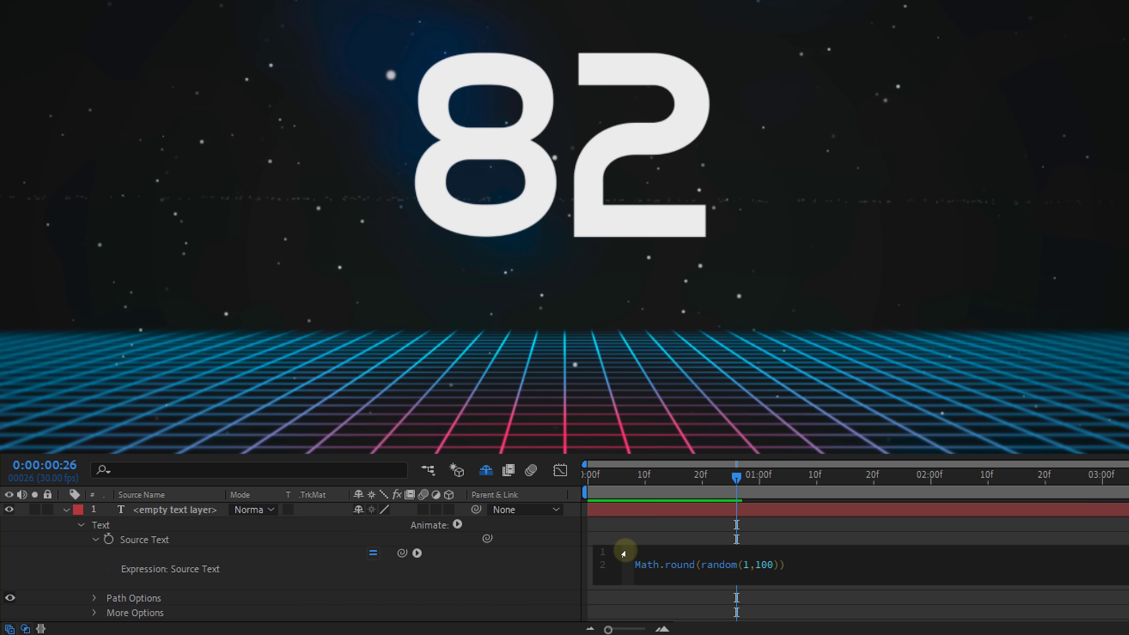
type("seedRandom()")
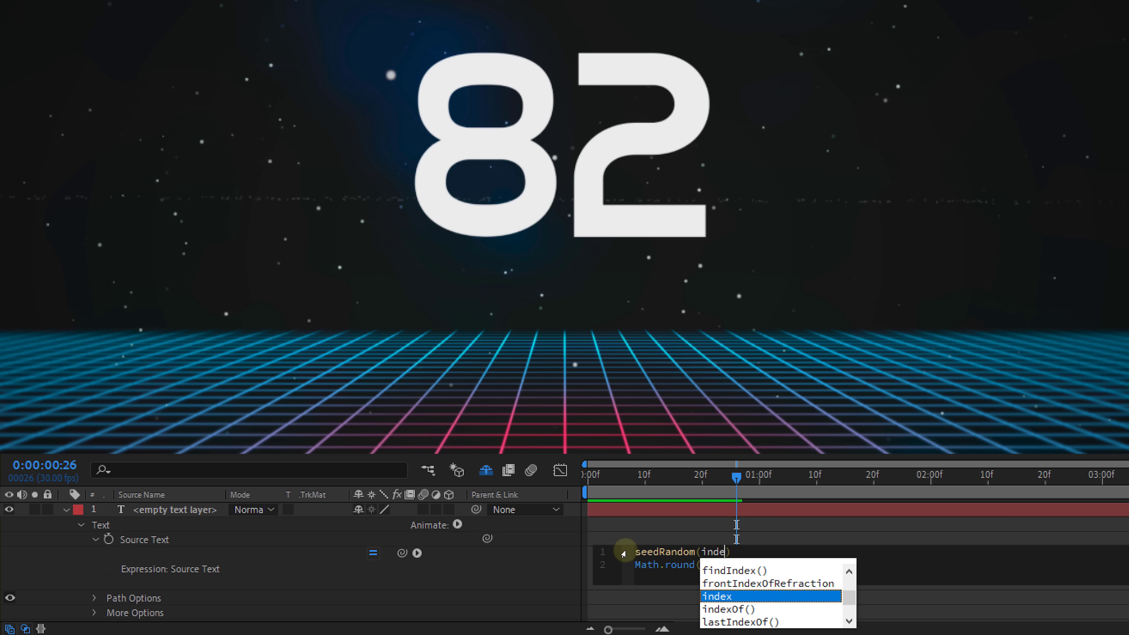
type("x,")
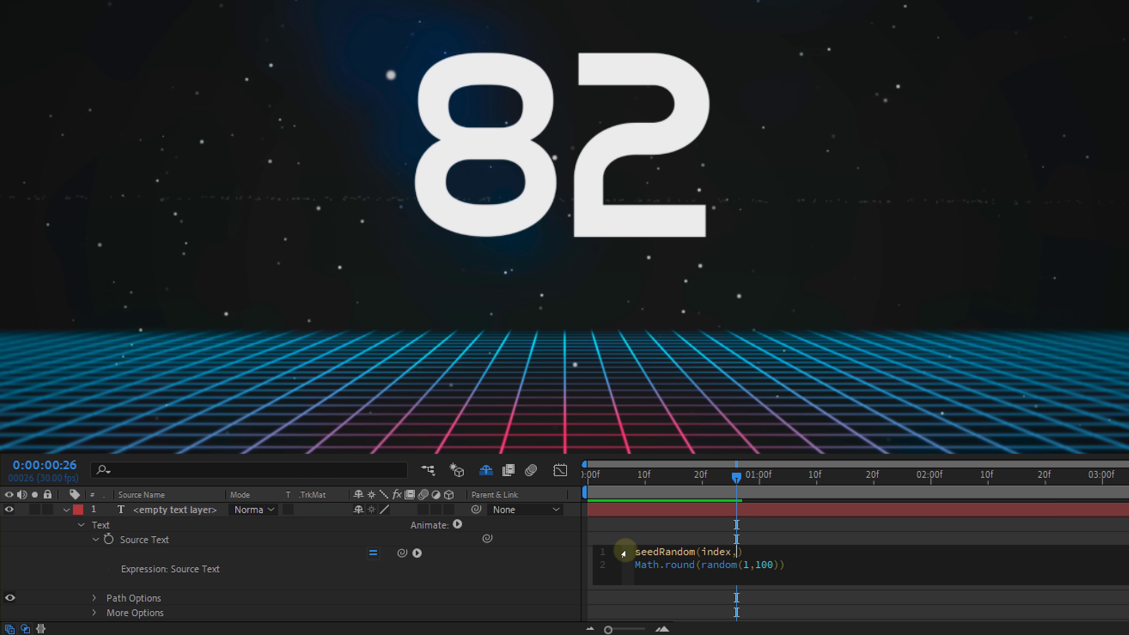
type("true")
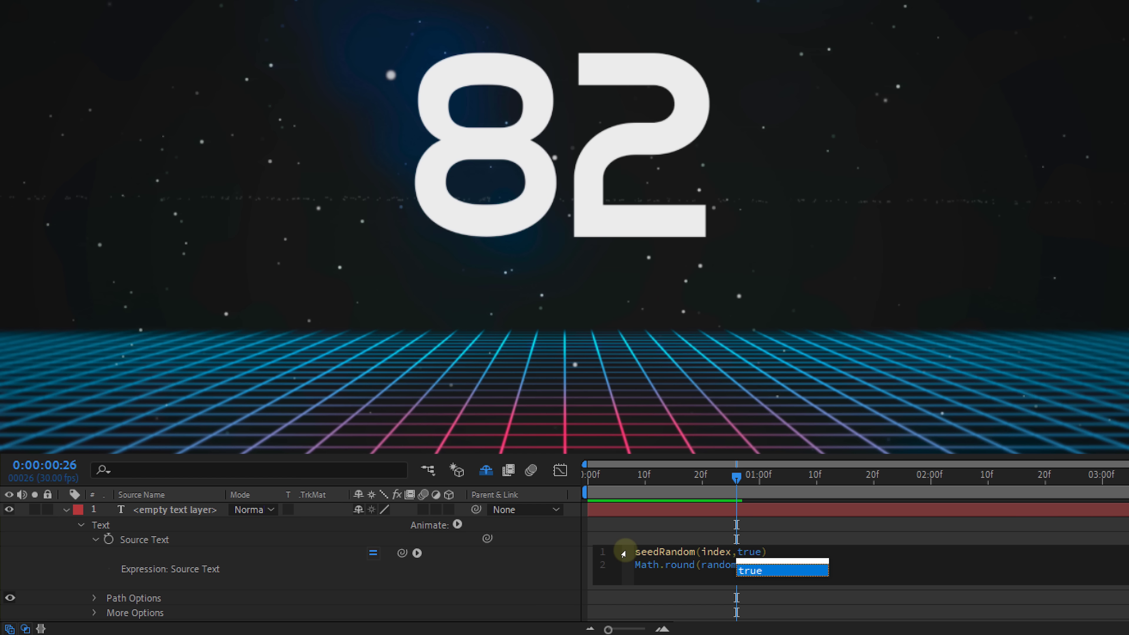
left_click(857, 553)
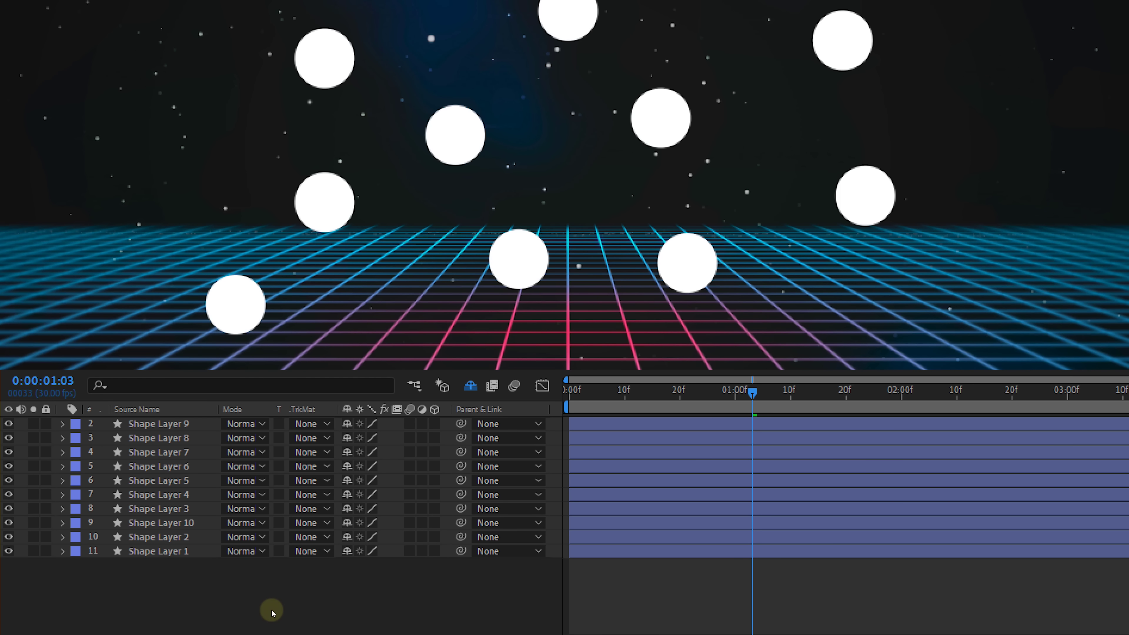
Give Shape Layer 1's Scale the expression seedRandom(index,true) followed by random(20,100)
left_click(180, 552)
key("s")
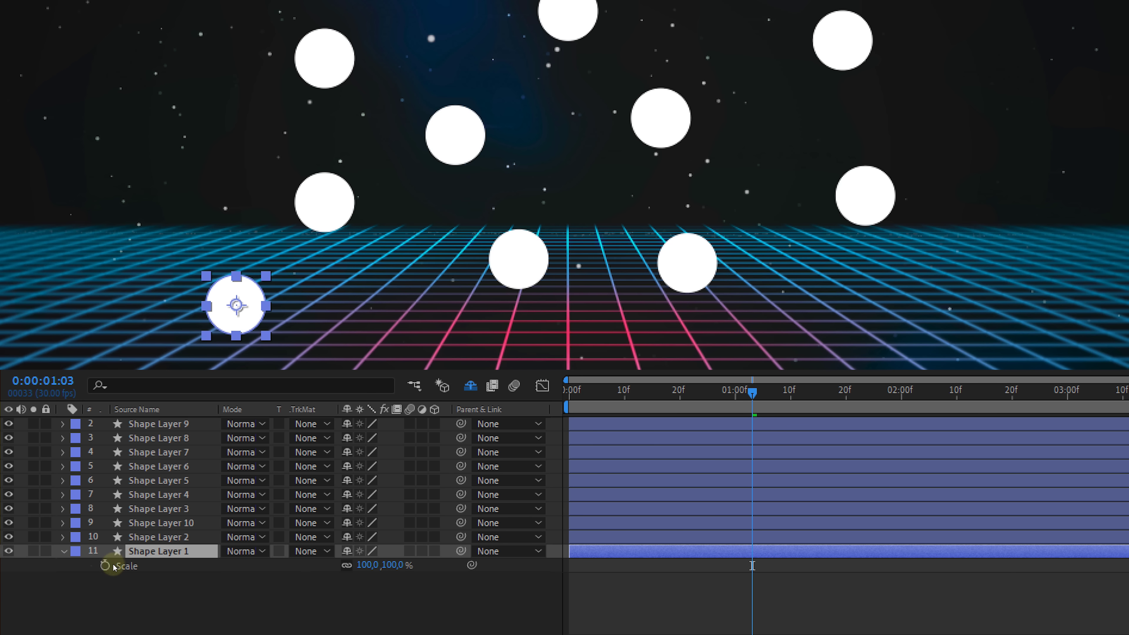
left_click(106, 567, "alt")
type("see")
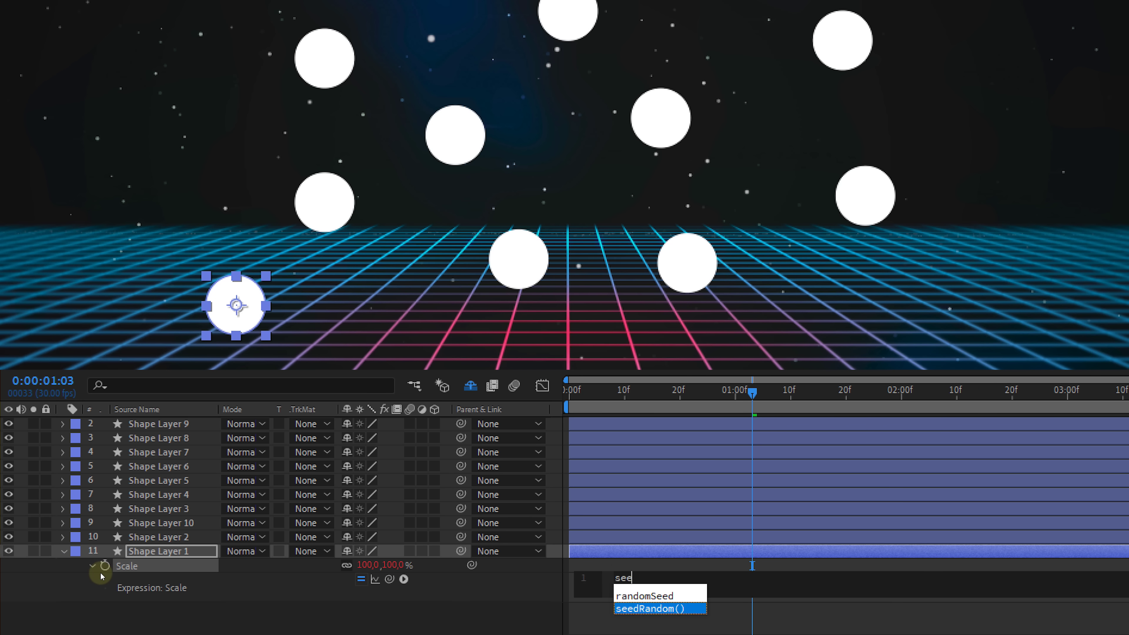
type("d")
key("Return")
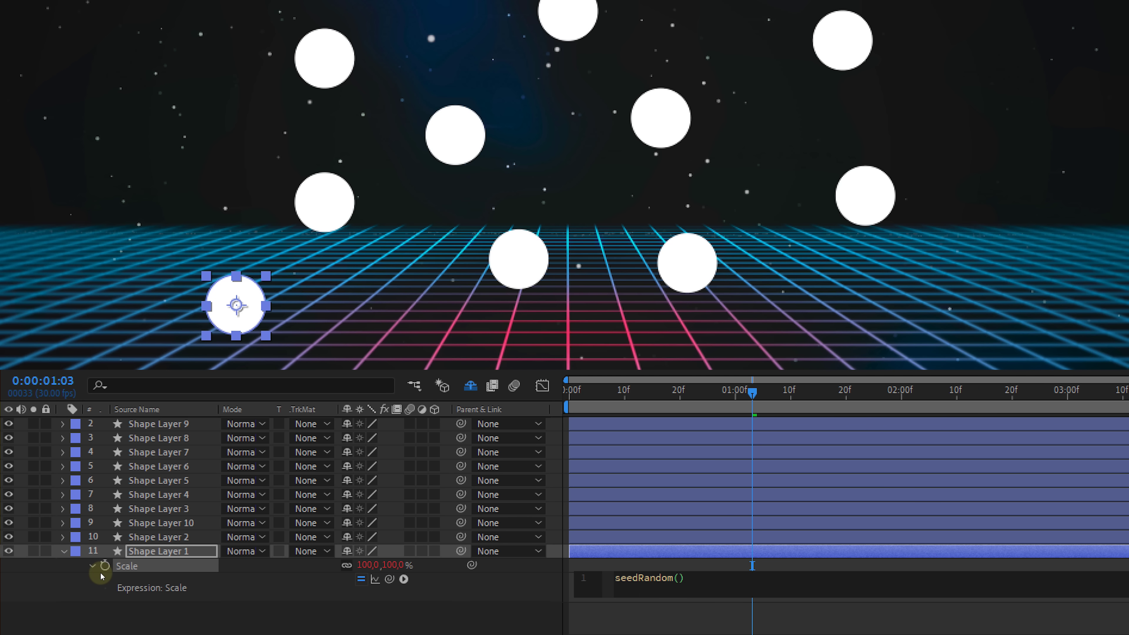
type("inde")
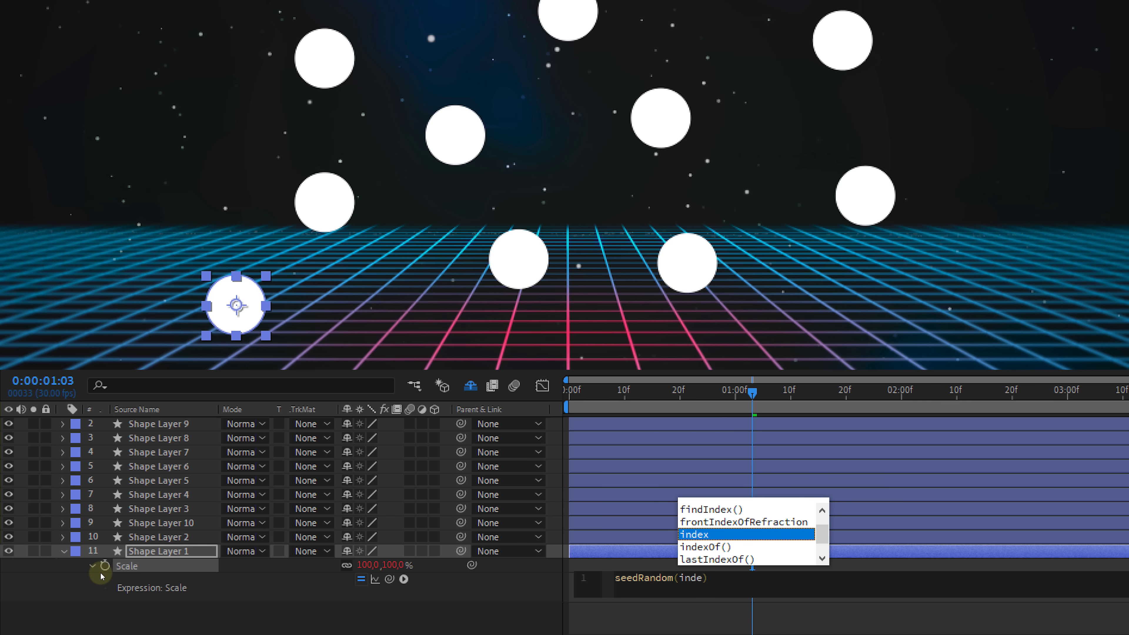
type("x,true")
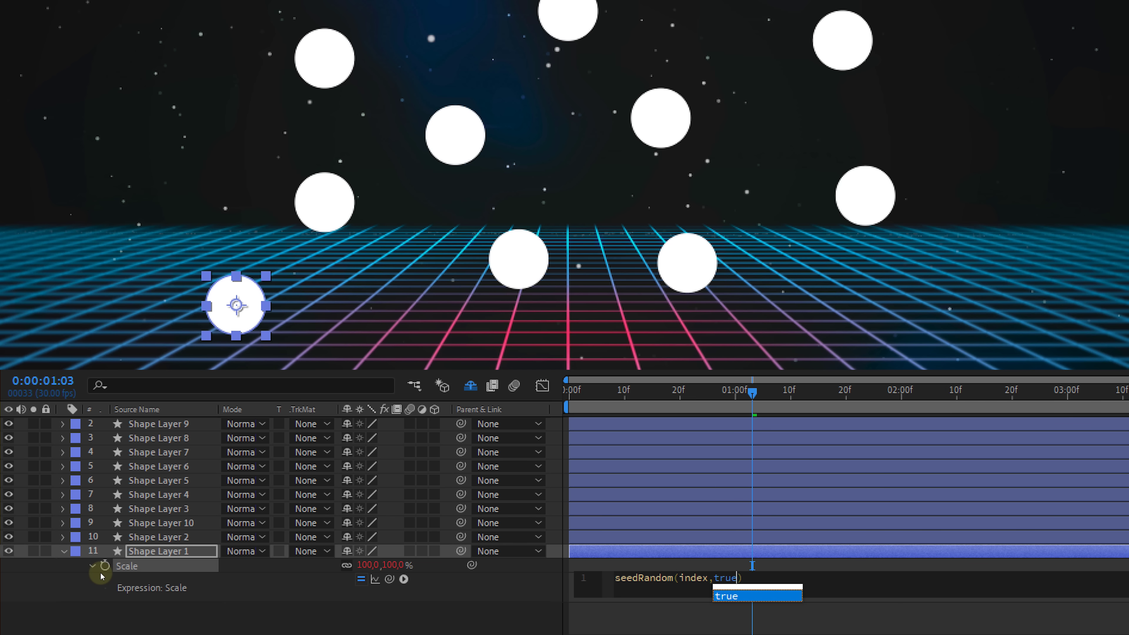
key("Right")
key("Return")
type("ran")
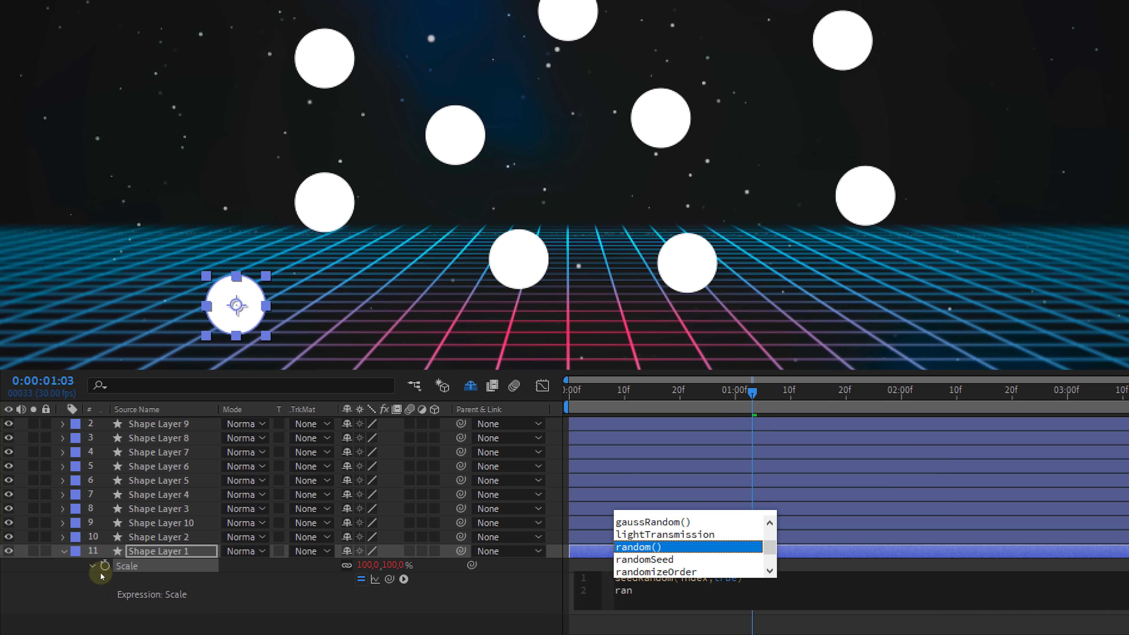
key("Return")
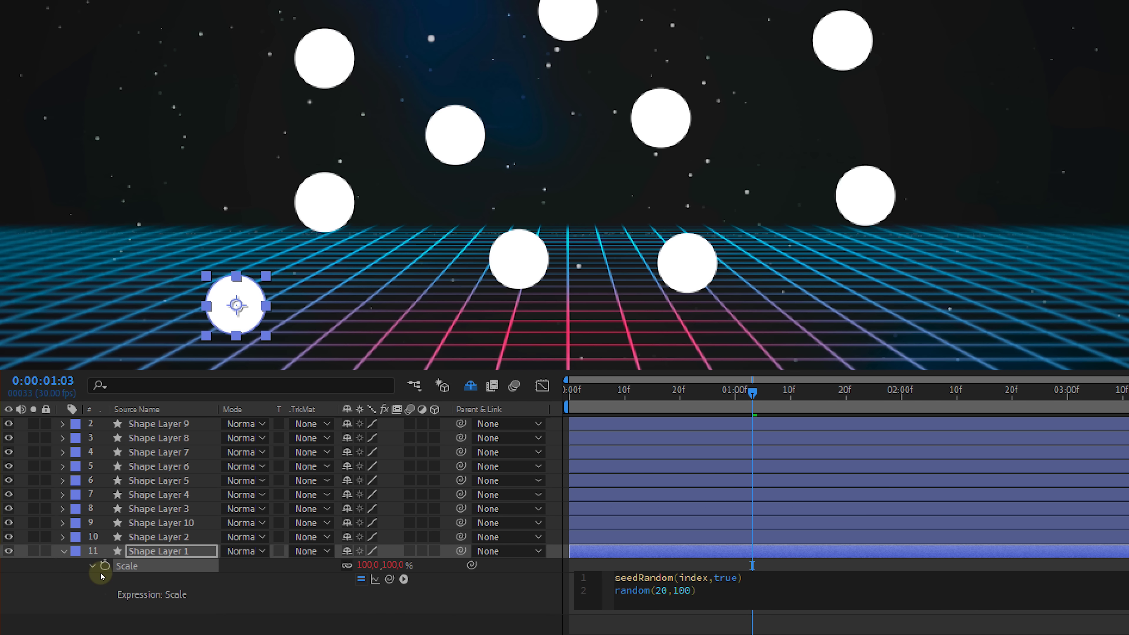
left_click(718, 561)
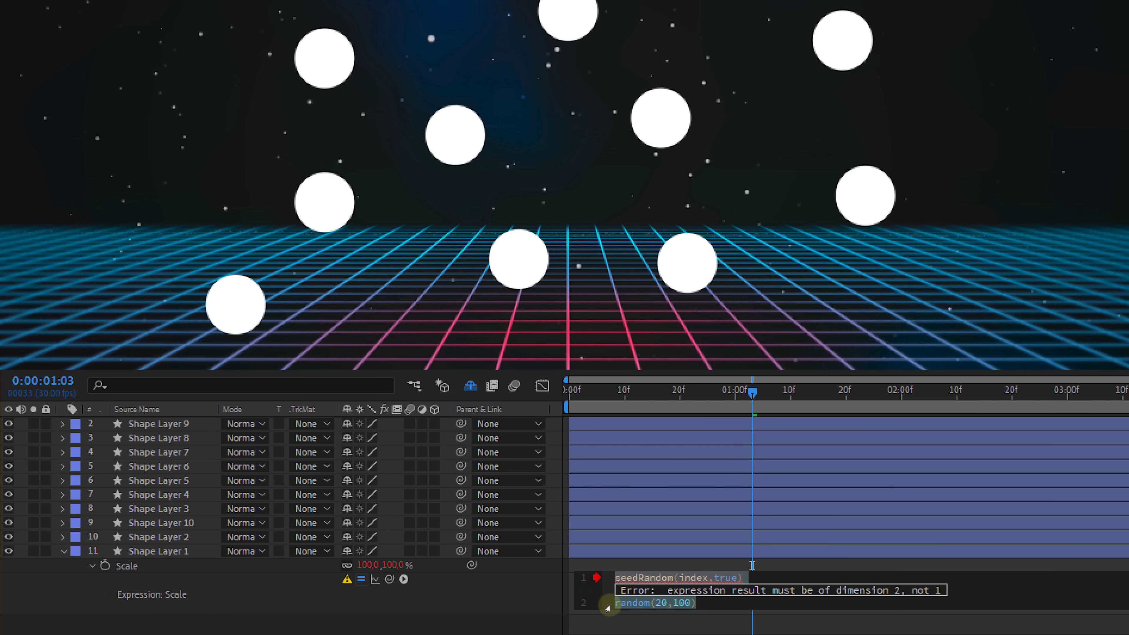
Rewrite Shape Layer 1's Scale expression as a = random(20,100); [a,a] so both dimensions match
left_click(620, 607)
type("a =")
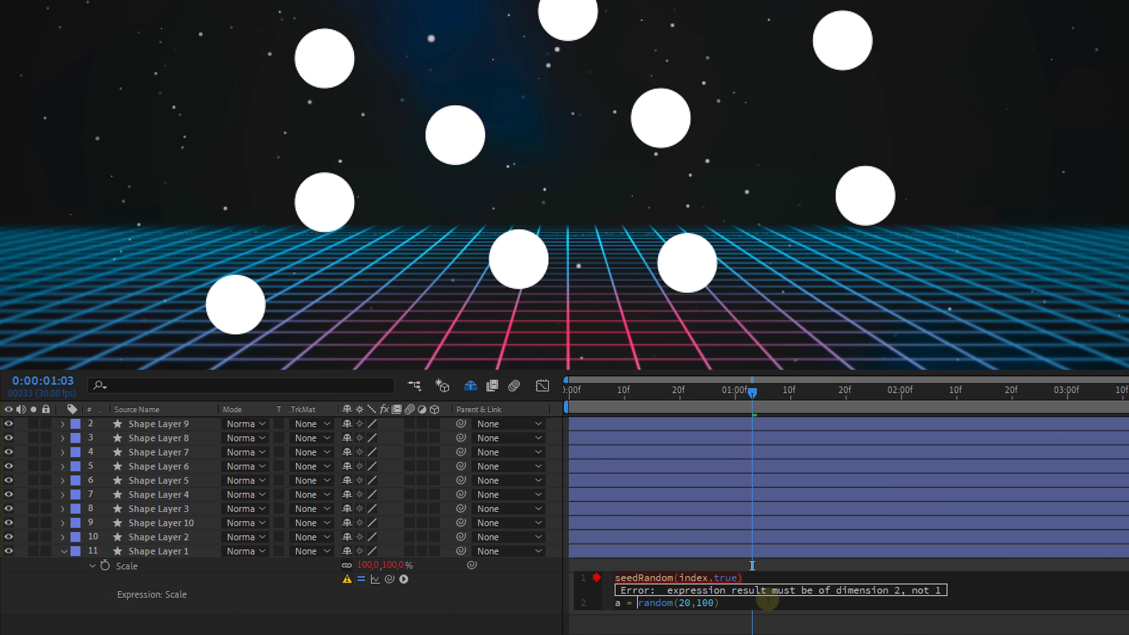
left_click(879, 603)
key("Return")
type("[a")
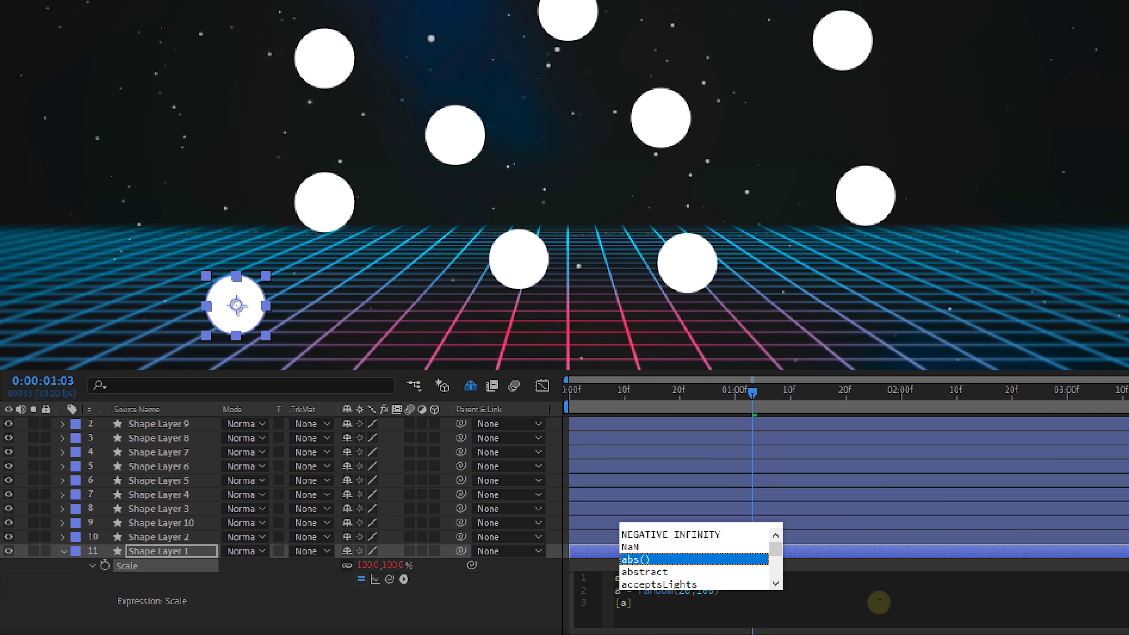
type(",a")
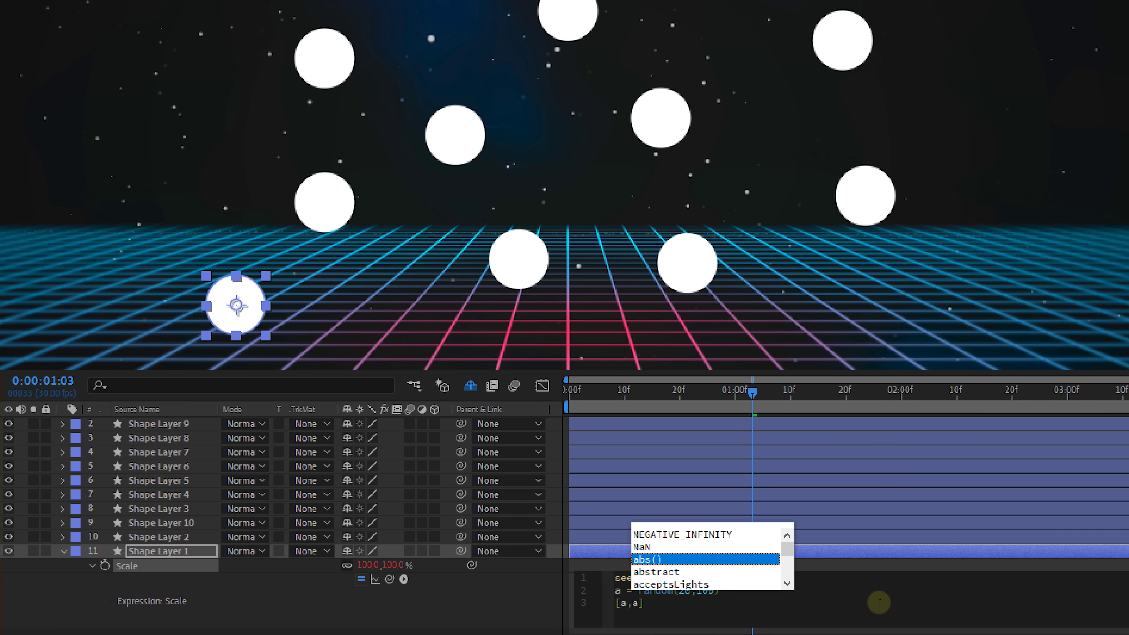
key("Escape")
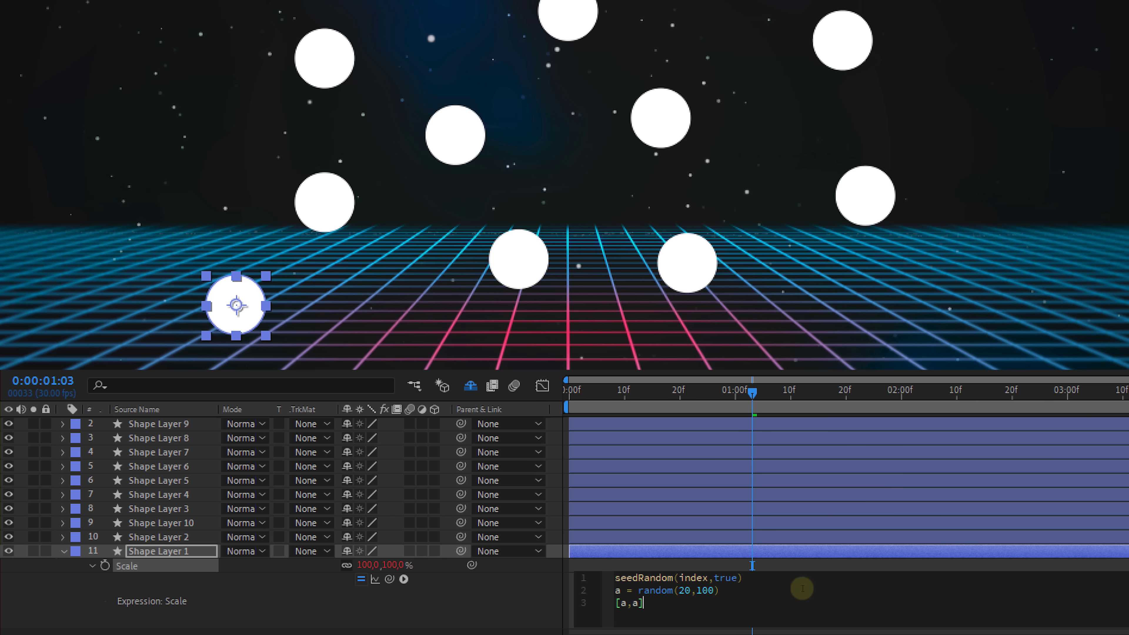
left_click(752, 594)
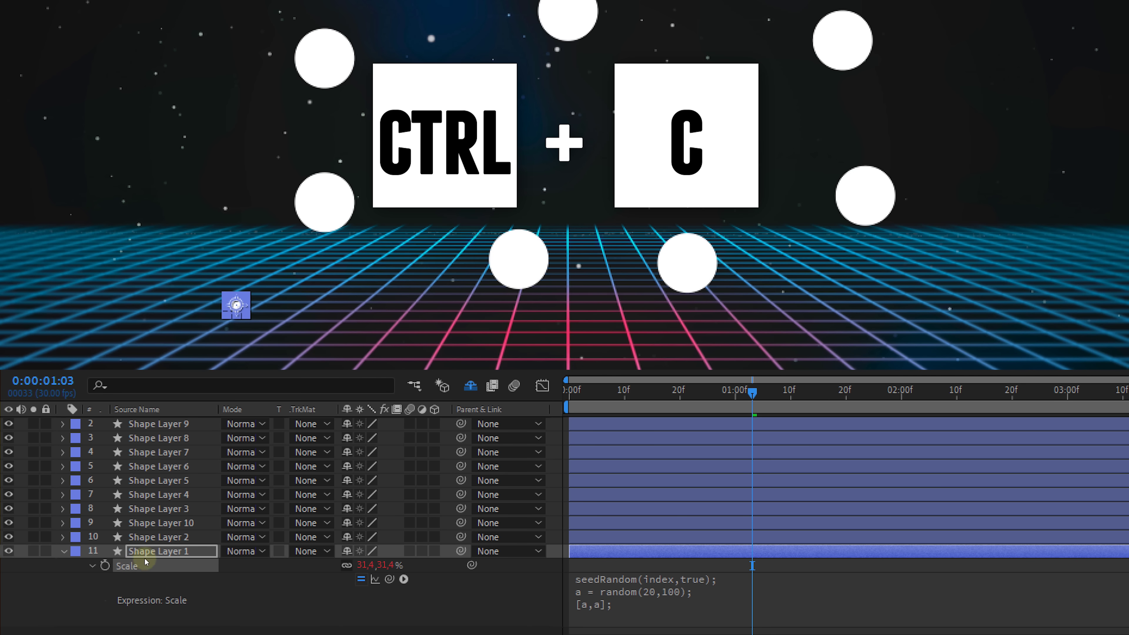
Paste the copied Scale expression onto Shape Layers 2–10, then deselect them
left_click(165, 540)
left_click(170, 428, "shift")
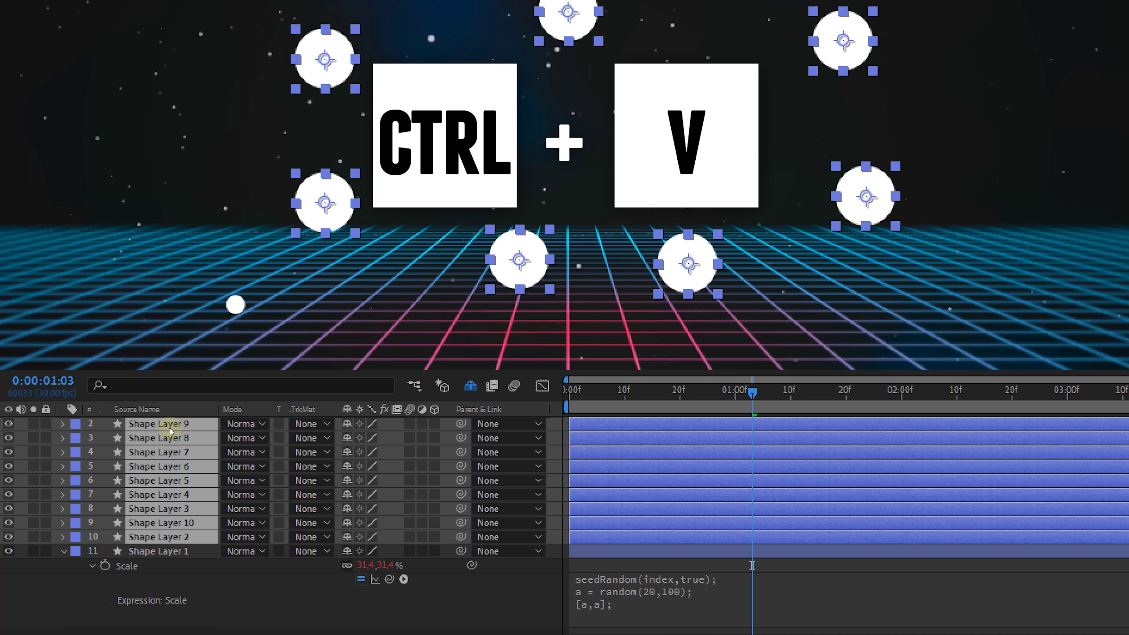
key("ctrl+v")
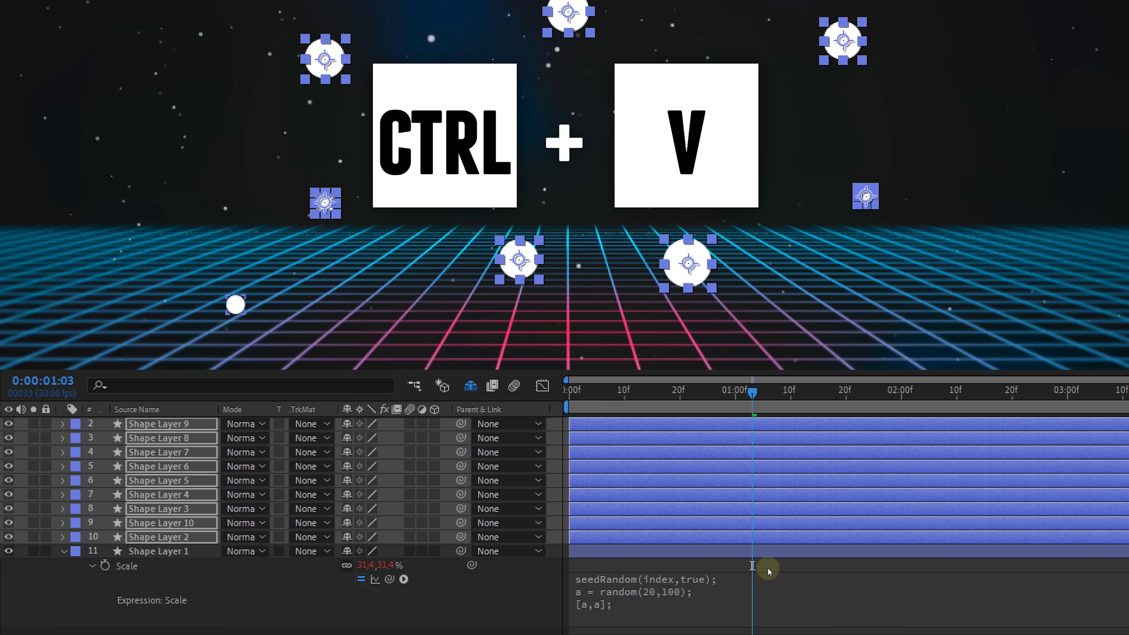
left_click(768, 570)
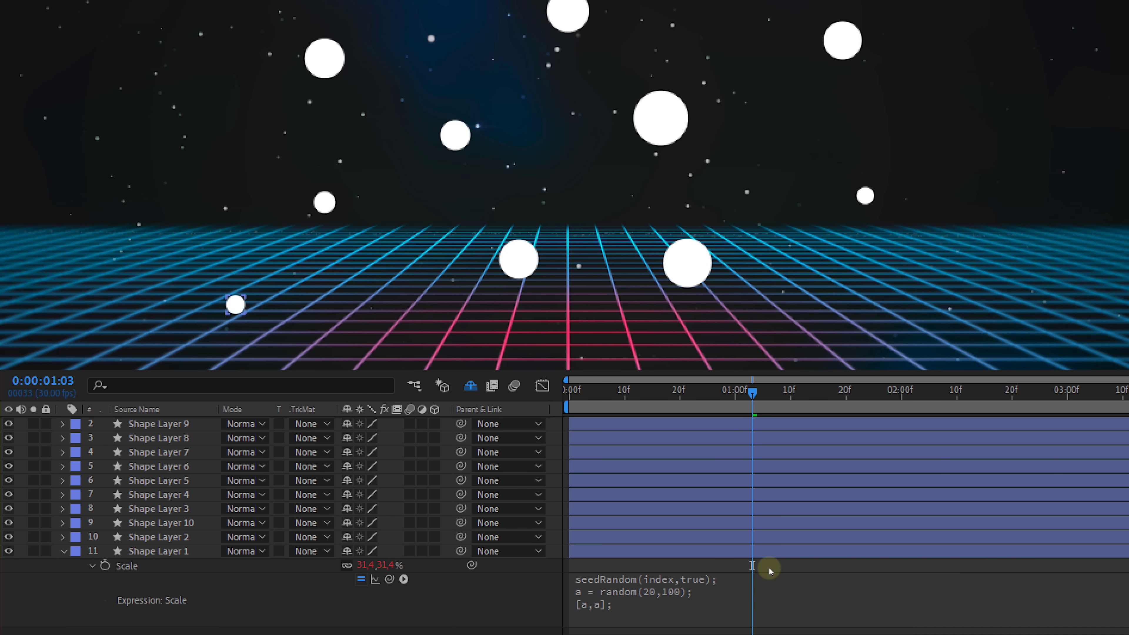